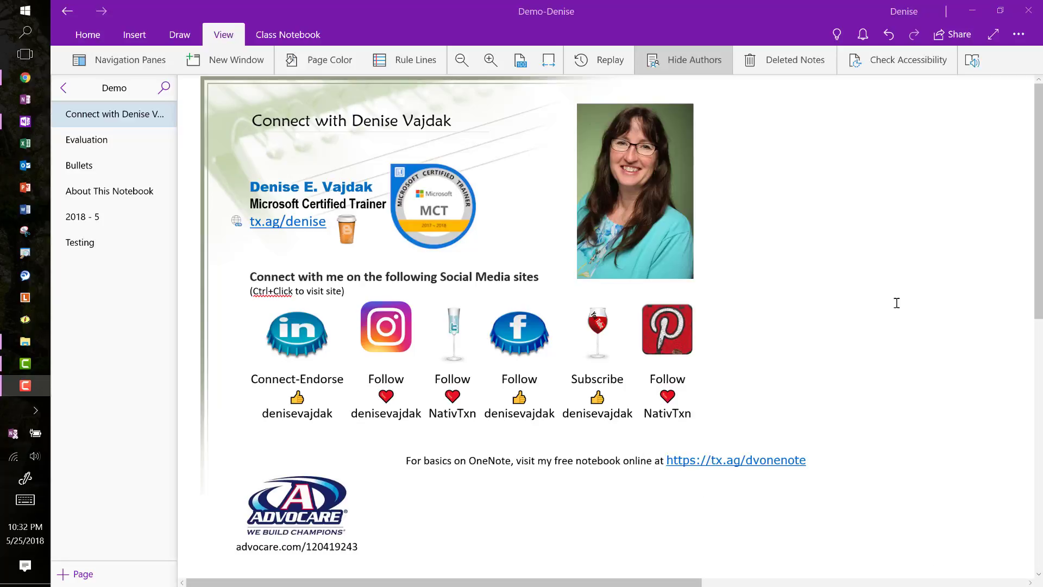
# Step: Show the notebook's section list and look through the subsections of the ZZZ-Recipes section group
pyautogui.click(63, 90)
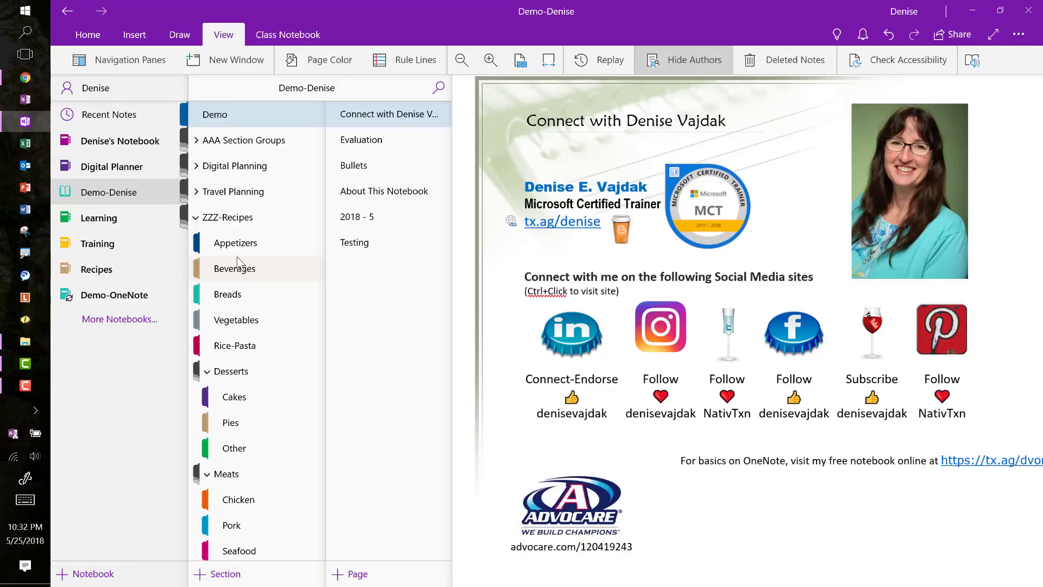
pyautogui.click(234, 217)
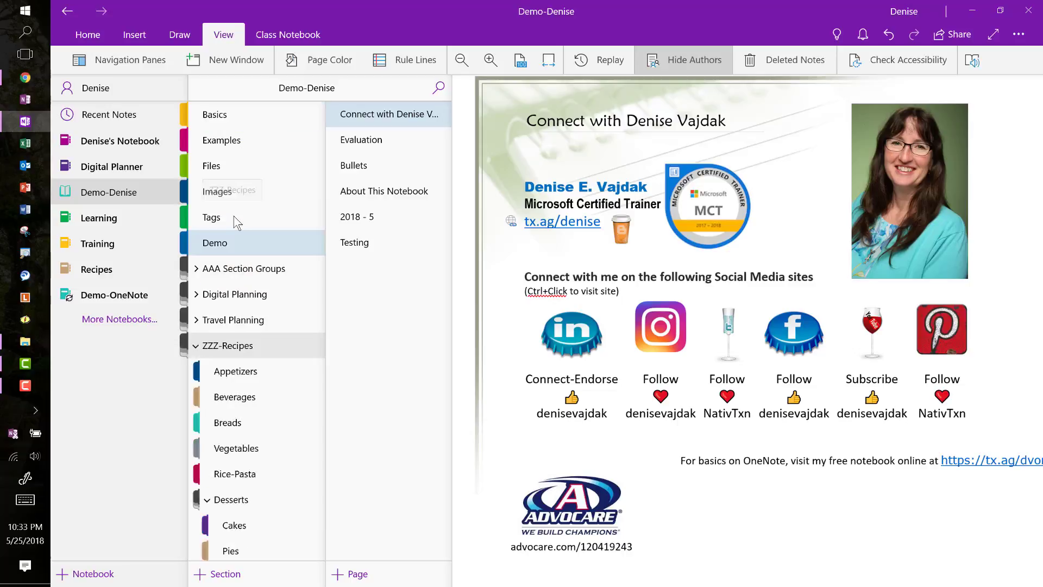
pyautogui.click(222, 346)
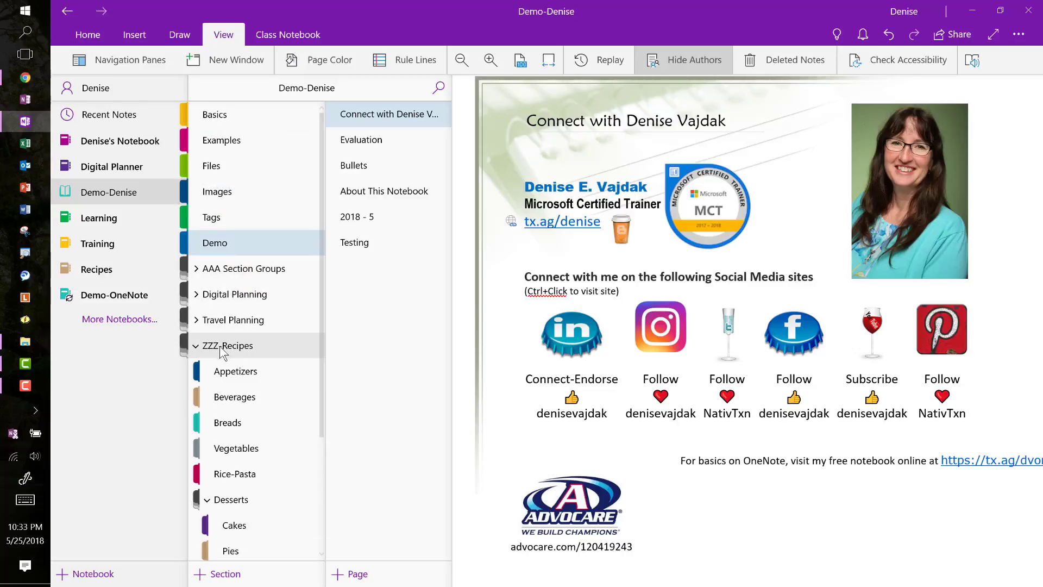
pyautogui.scroll(-3, 196, 413)
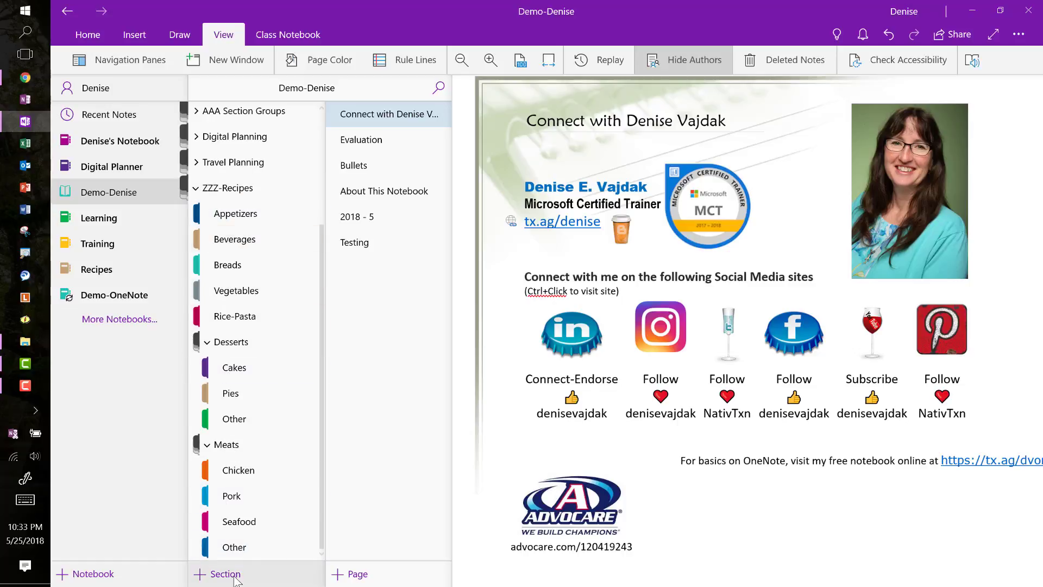
# Step: Add a new section named Soups-Salad to the ZZZ-Recipes section group
pyautogui.click(224, 214)
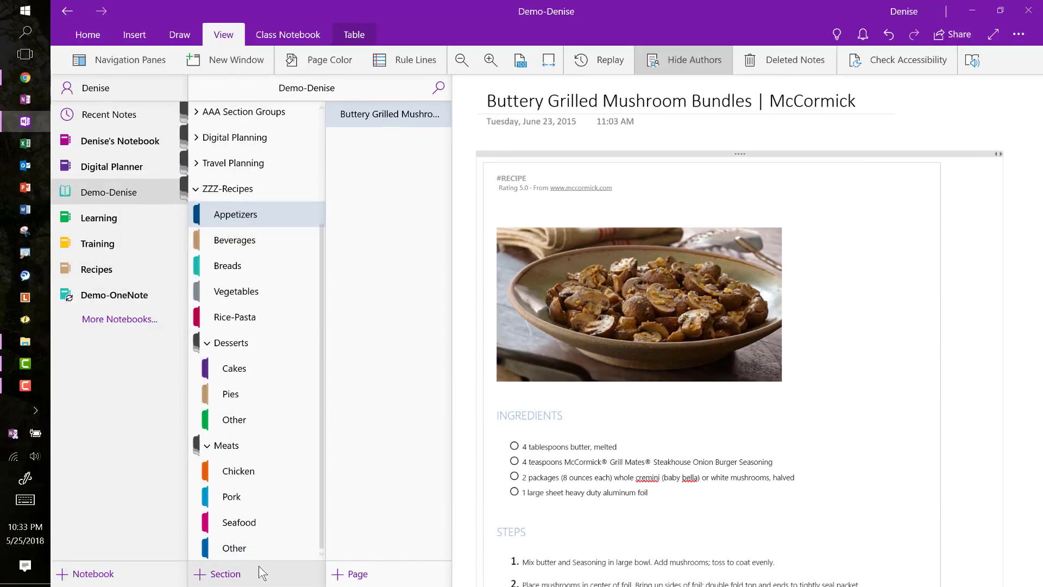
pyautogui.click(223, 579)
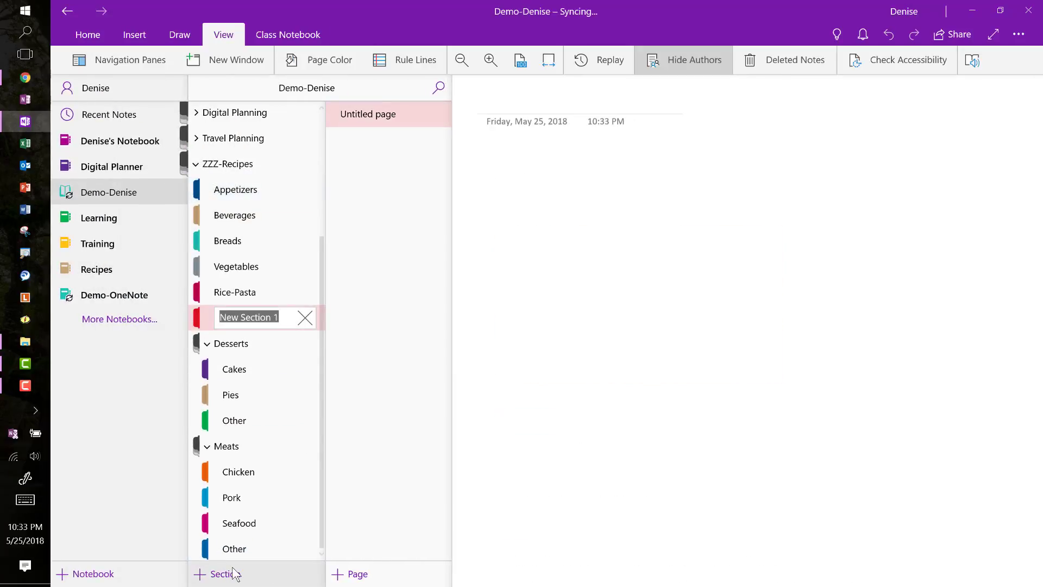
pyautogui.write('Soup')
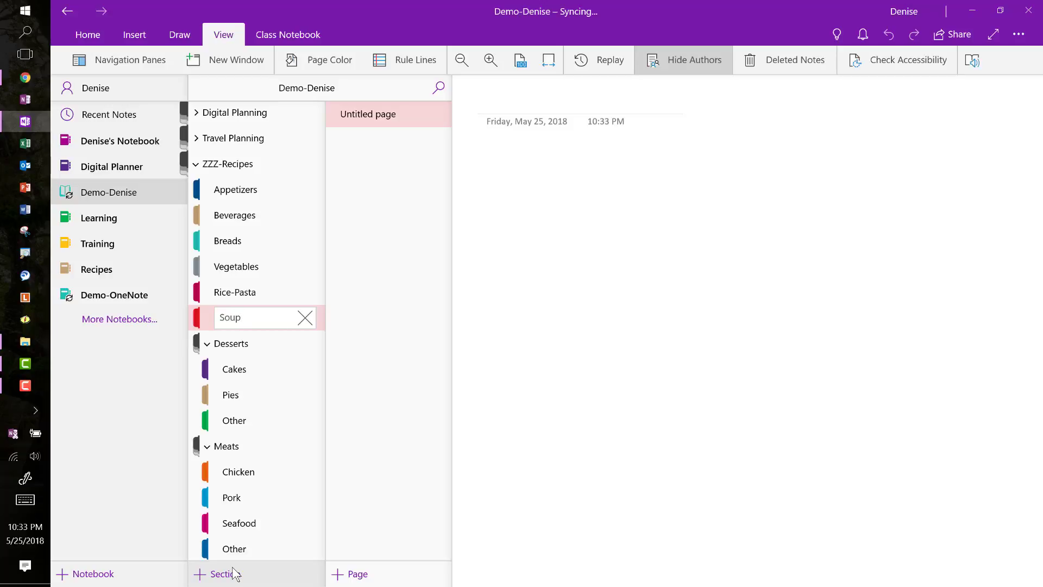
pyautogui.write('s-Salad')
pyautogui.press('Return')
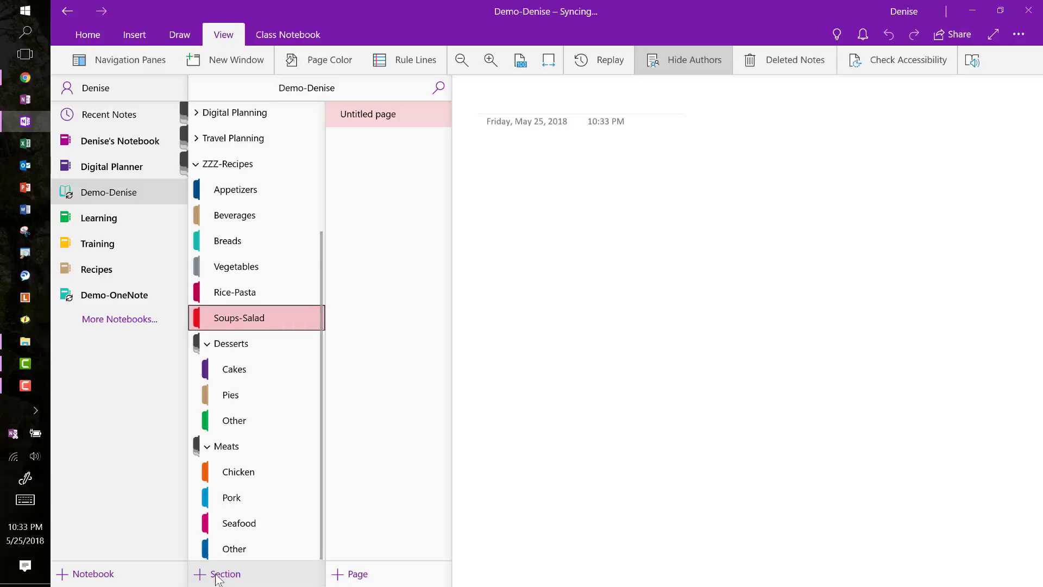
# Step: Change the Soups-Salad section's colour to dark green and move the Vegetables section directly below it
pyautogui.rightClick(202, 316)
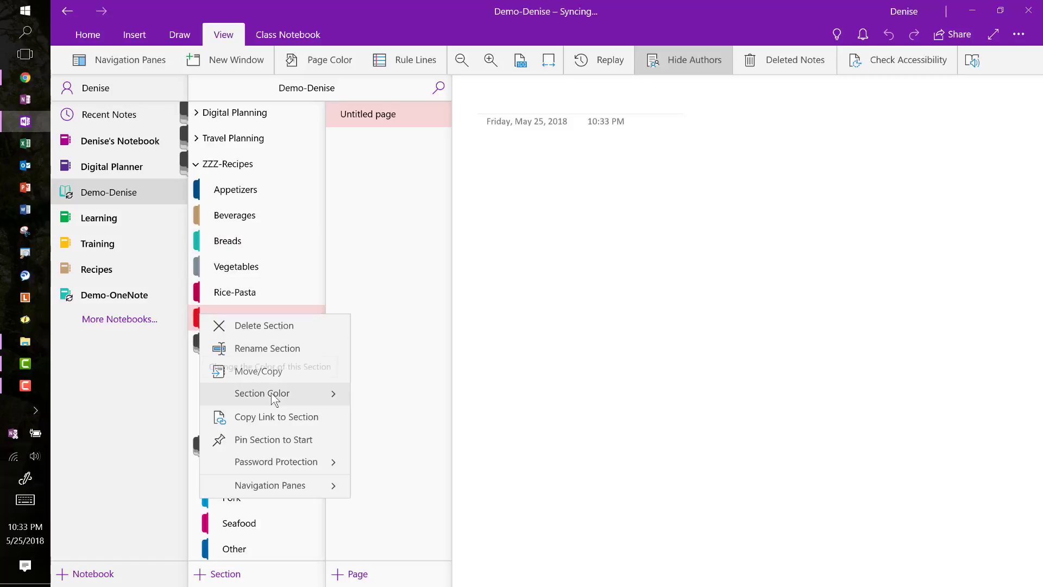
pyautogui.click(301, 393)
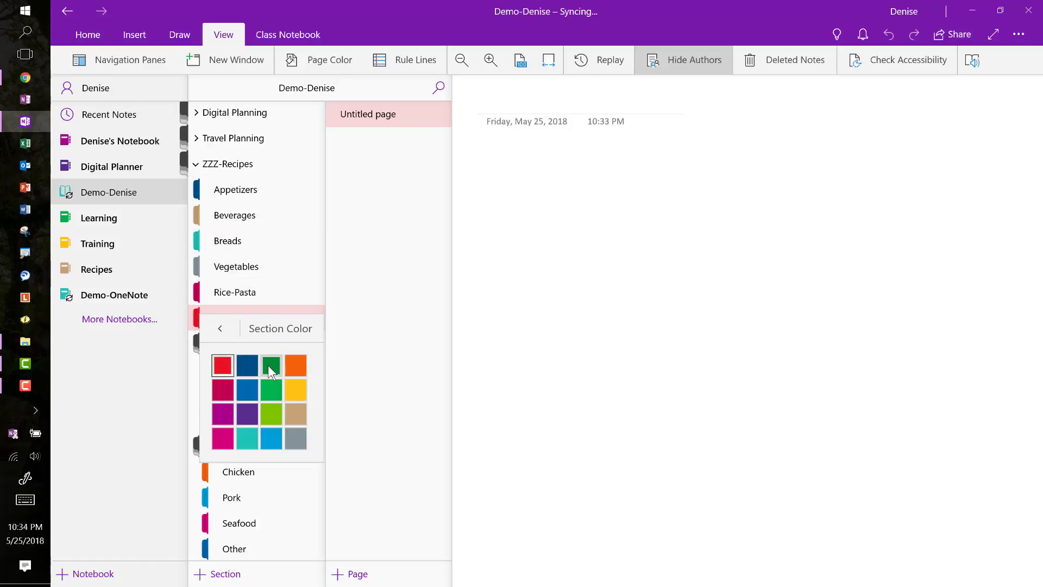
pyautogui.click(270, 366)
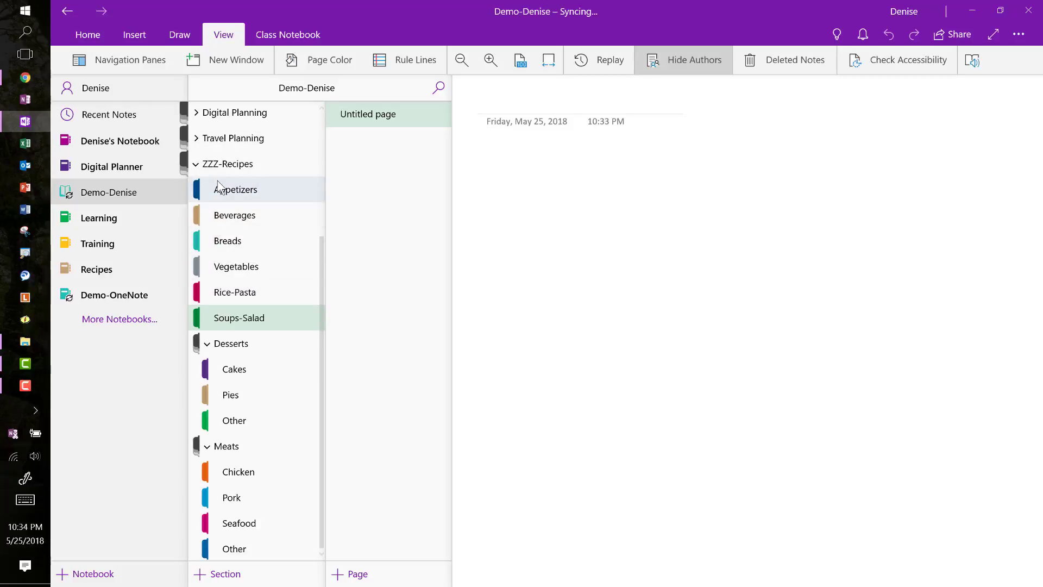
pyautogui.moveTo(232, 269); pyautogui.dragTo(233, 322)
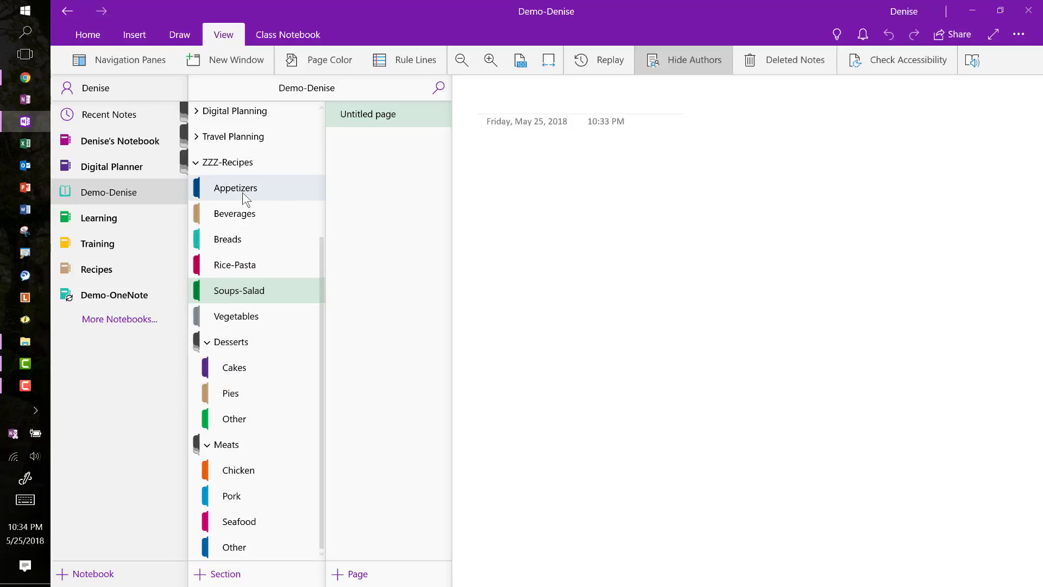
# Step: Open the Simple Coffee Cake page in the Cakes section under Desserts and show the insertion commands
pyautogui.click(232, 367)
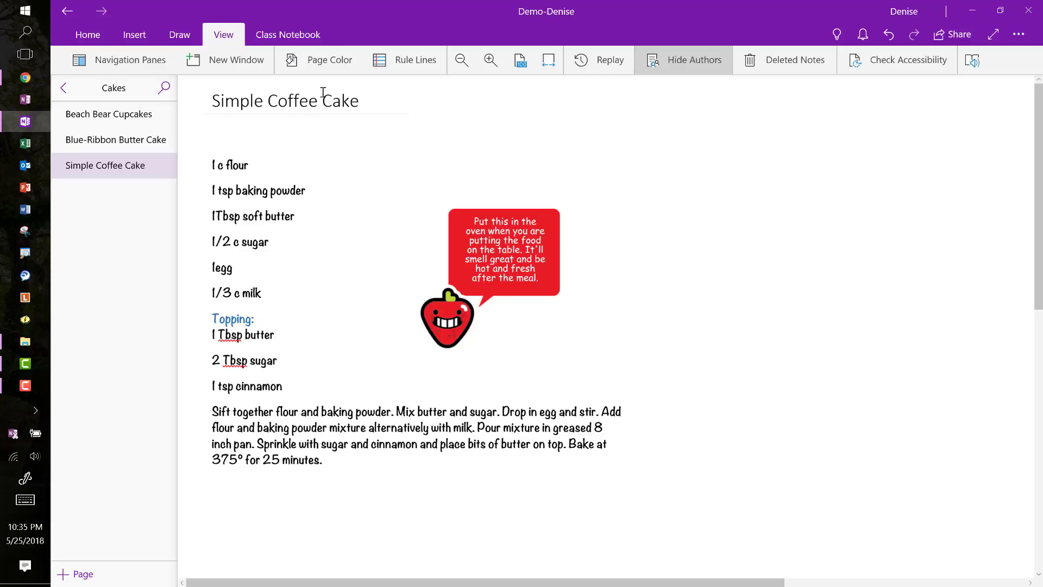
pyautogui.click(289, 34)
pyautogui.click(126, 36)
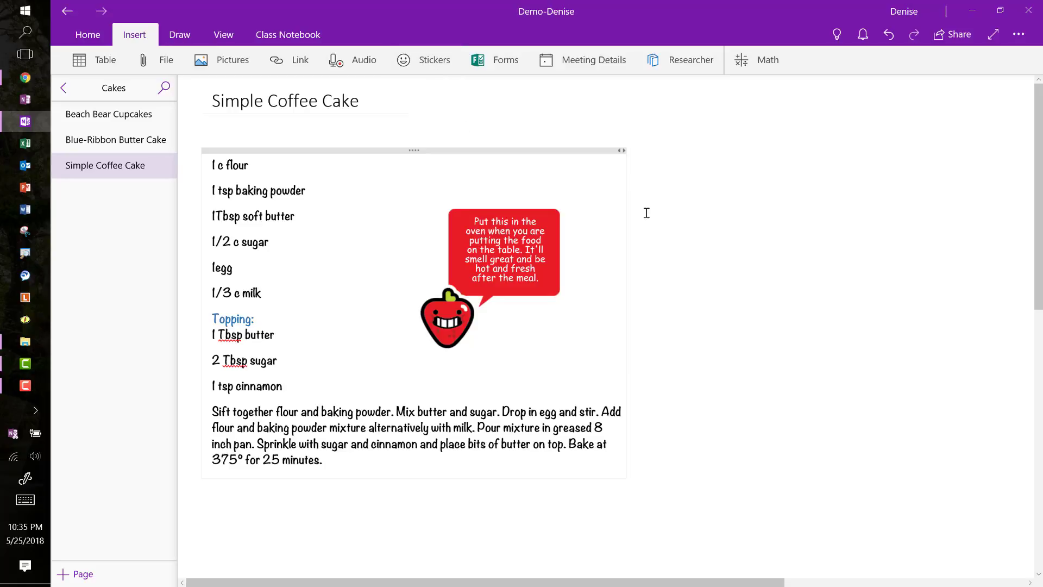
# Step: Open the application's Options settings and examine the Class Notebook tools setting
pyautogui.click(1019, 36)
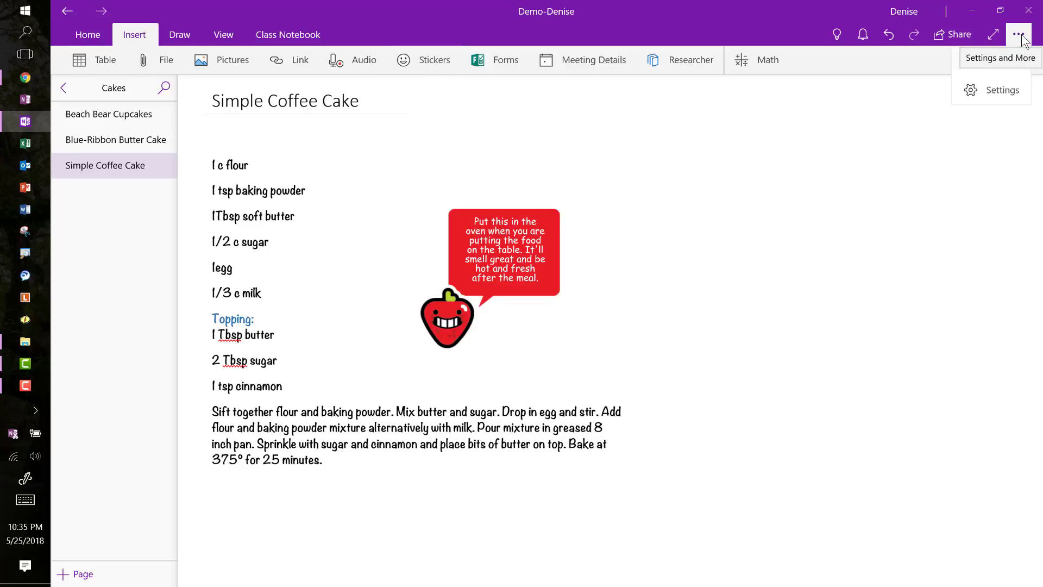
pyautogui.click(1010, 98)
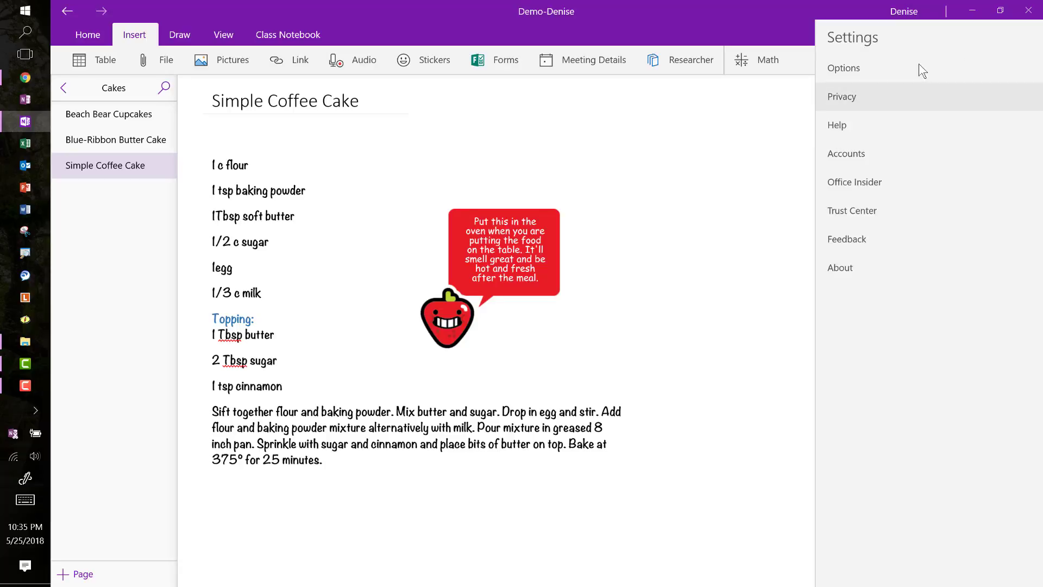
pyautogui.click(841, 66)
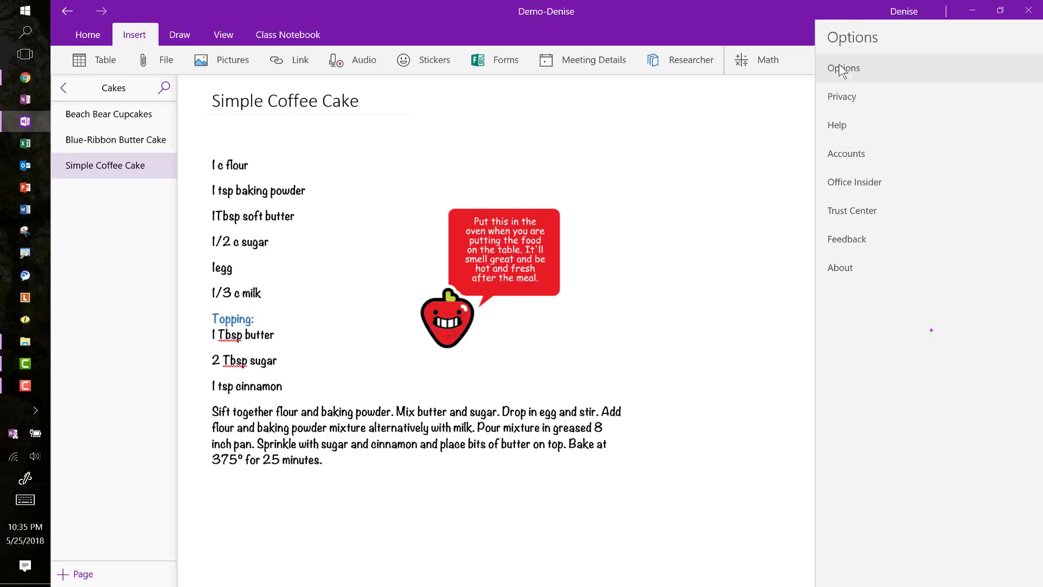
pyautogui.scroll(-2, 869, 283)
pyautogui.scroll(-2, 871, 286)
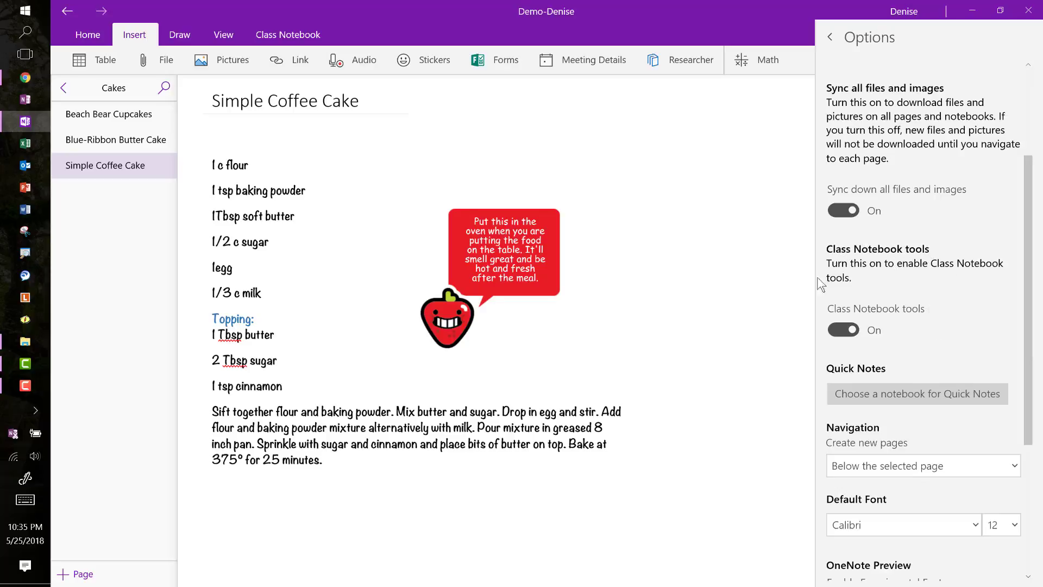
pyautogui.click(842, 329)
# Step: Close OneNote and reopen it on the Simple Coffee Cake page
pyautogui.click(1028, 9)
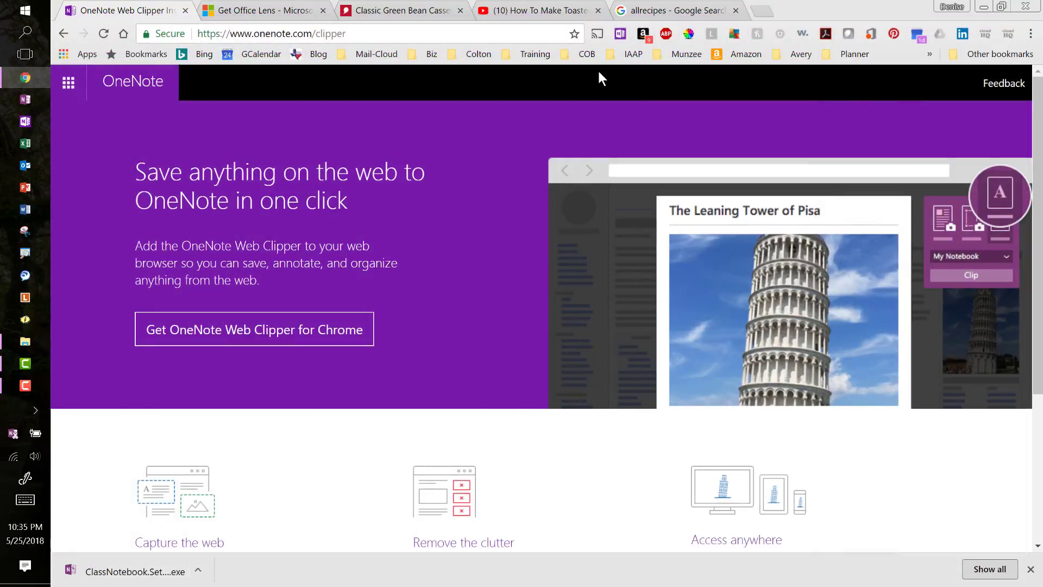
pyautogui.click(28, 105)
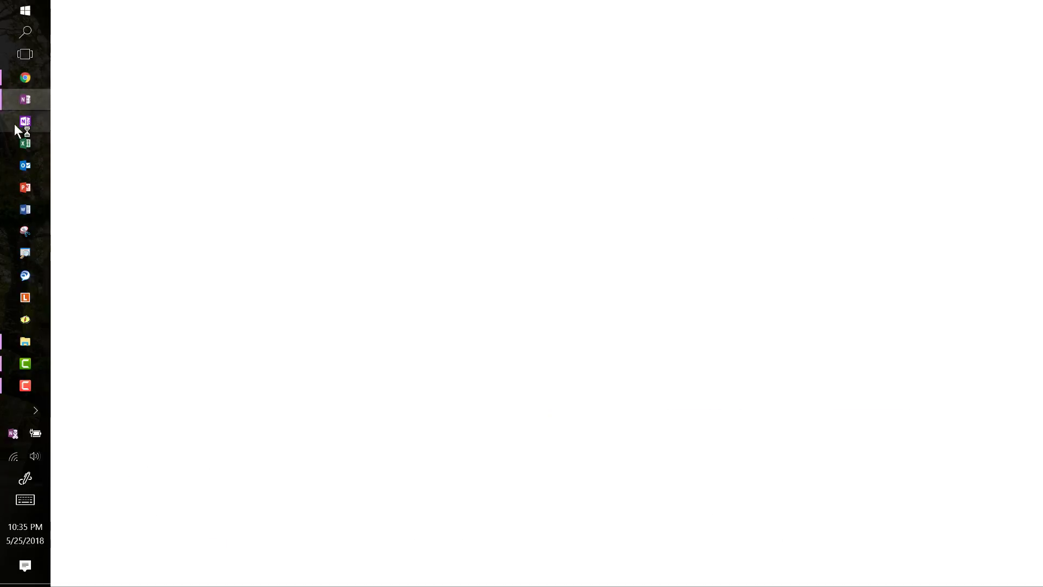
pyautogui.click(20, 124)
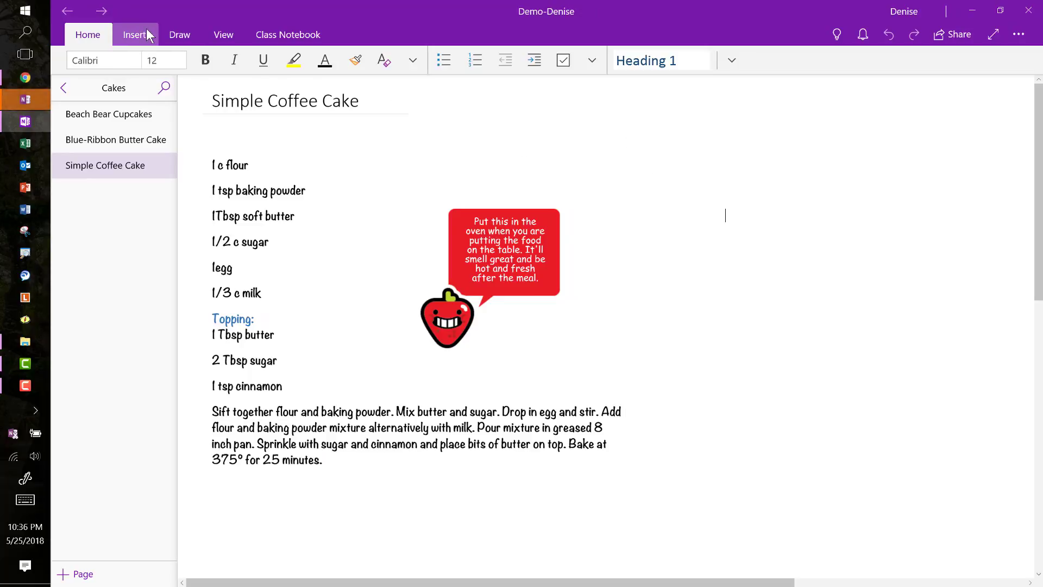
# Step: Insert the green pear sticker from the Fruit salad set with the text "Double this recipe and make in 9x13 pan"
pyautogui.click(142, 30)
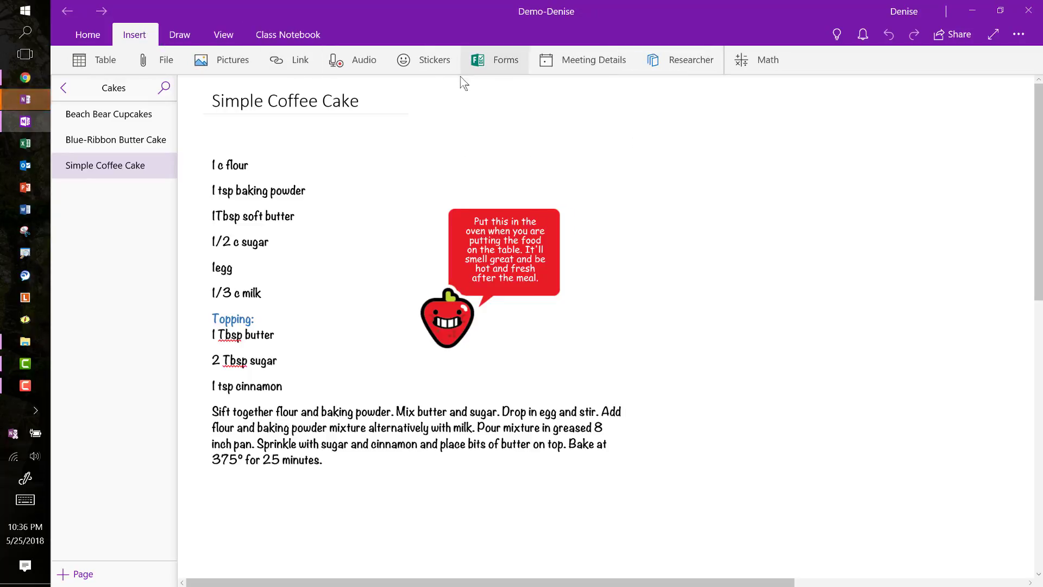
pyautogui.click(423, 60)
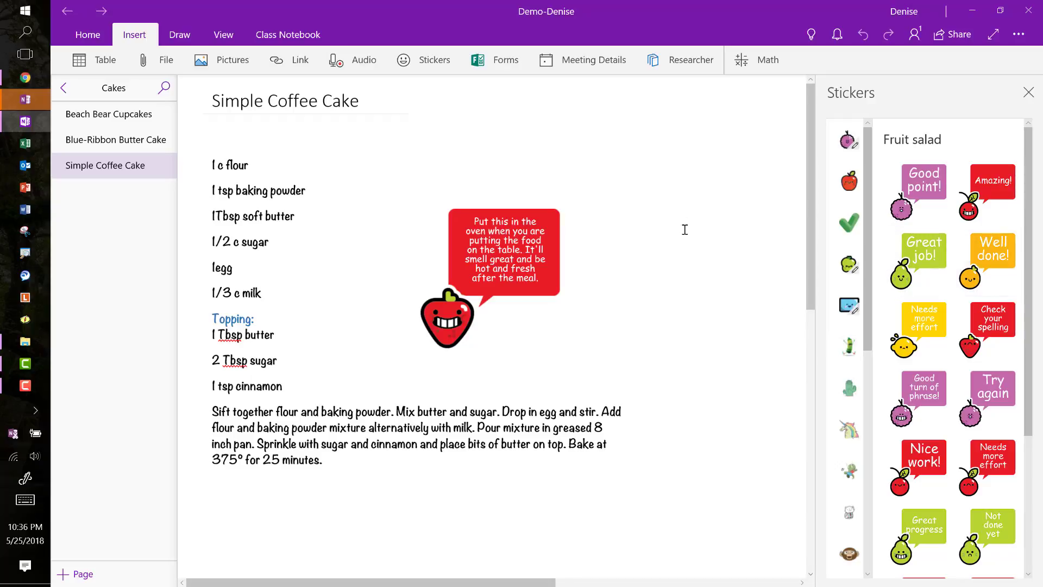
pyautogui.click(922, 257)
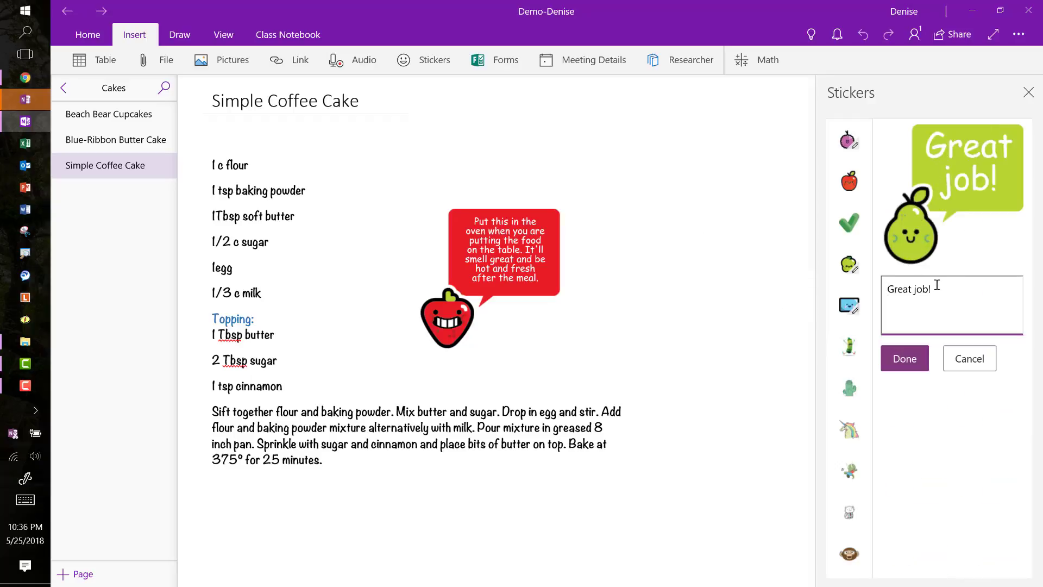
pyautogui.moveTo(944, 294); pyautogui.dragTo(873, 287)
pyautogui.write('Double thi')
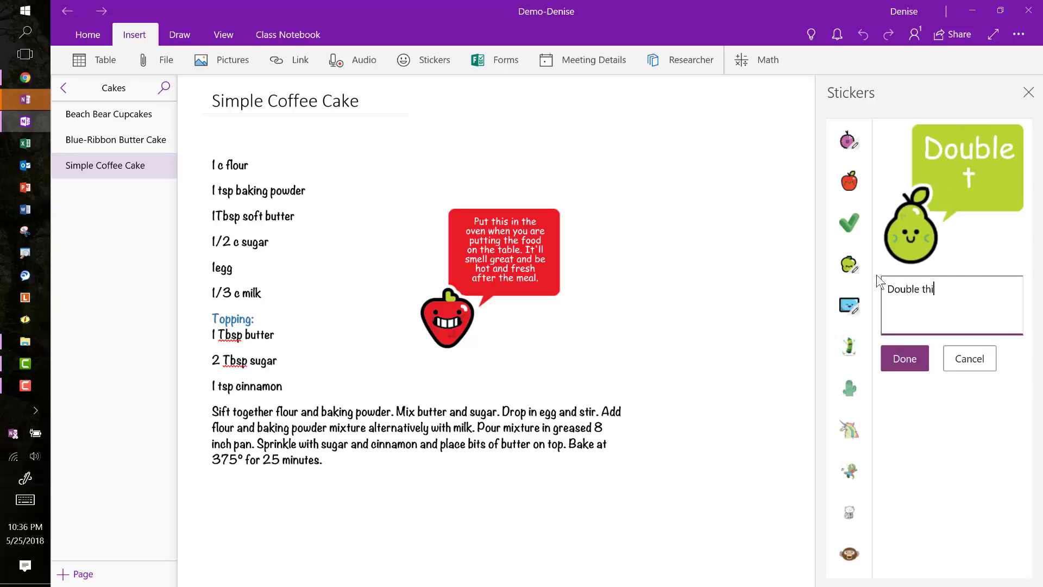
pyautogui.write('s recipe and make in')
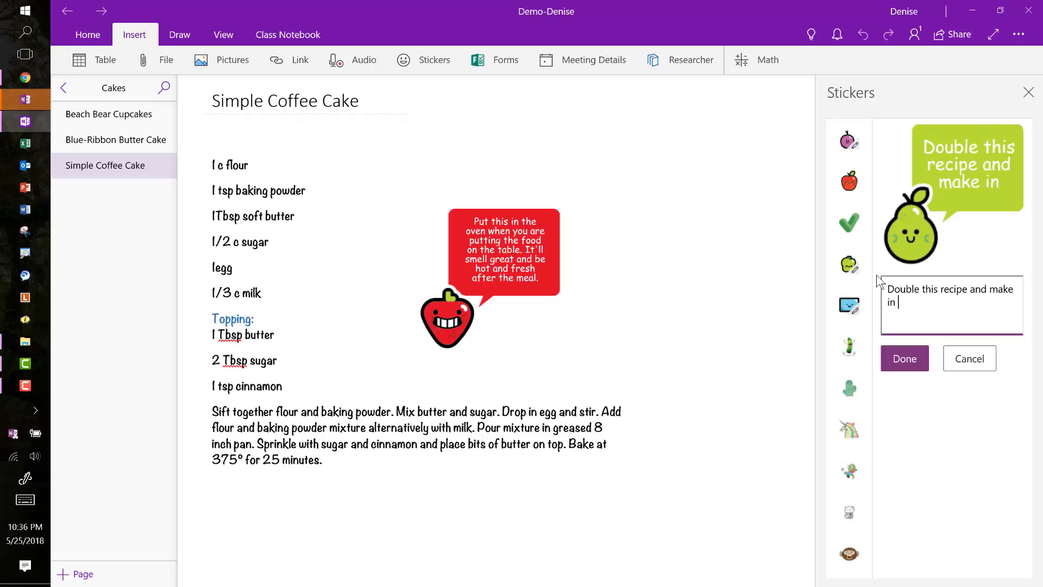
pyautogui.write(' 9x13')
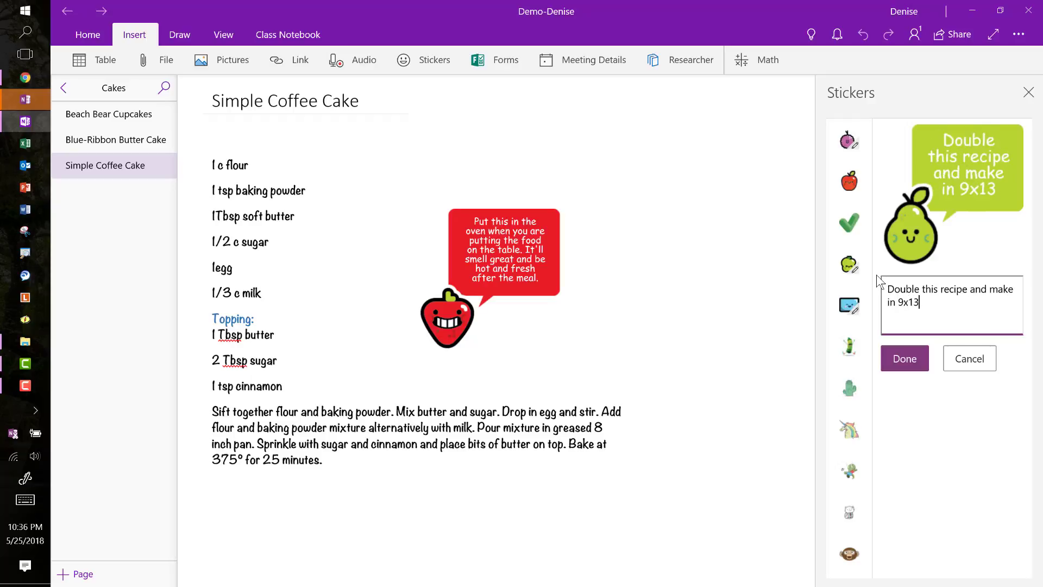
pyautogui.write(' pan')
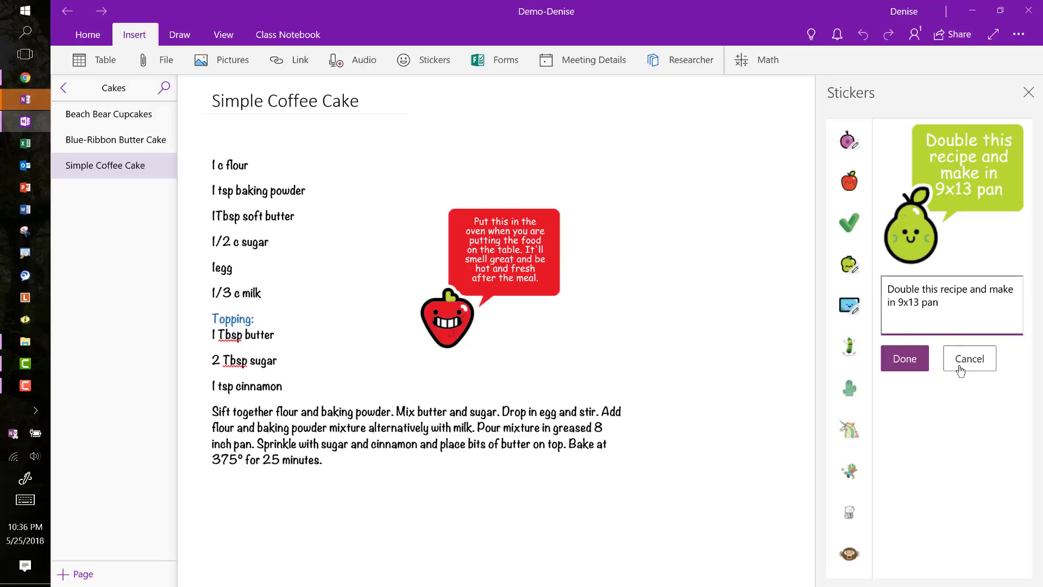
pyautogui.click(910, 360)
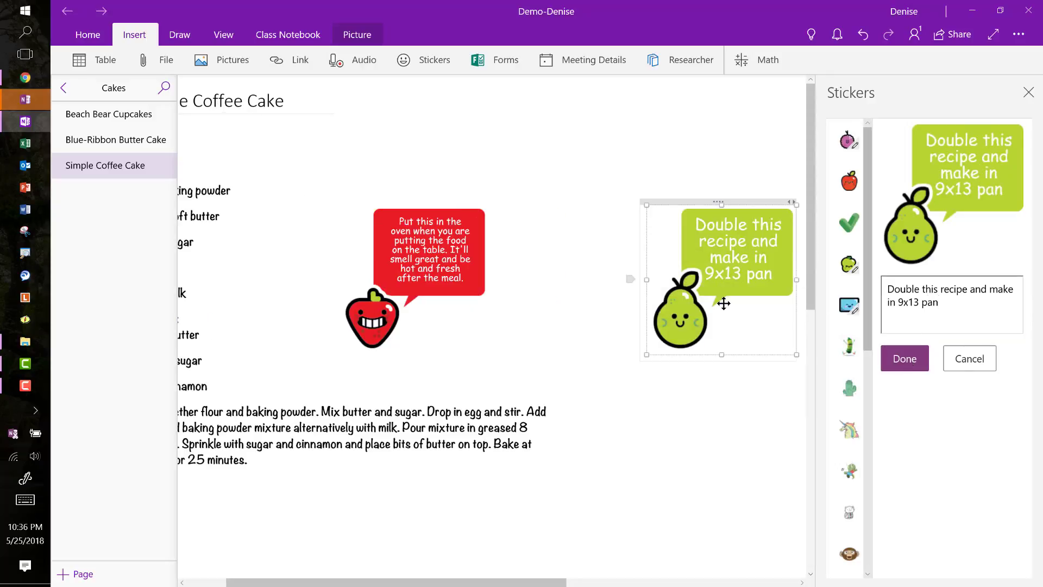
# Step: Resize the pear sticker and move it beside the ingredients, just above the strawberry sticker
pyautogui.click(740, 484)
pyautogui.click(711, 283)
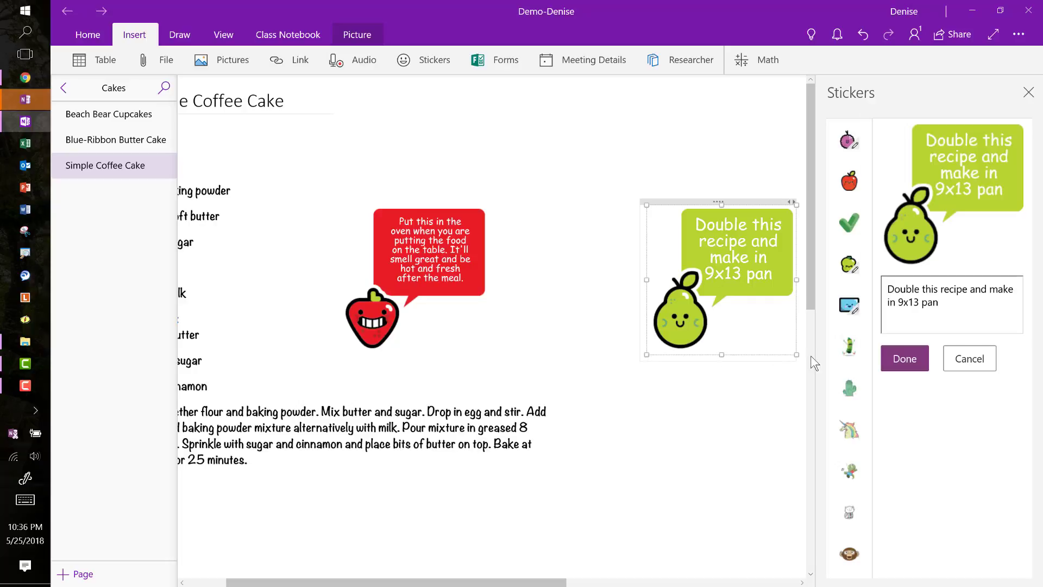
pyautogui.moveTo(798, 355)
pyautogui.mouseDown()
pyautogui.moveTo(853, 418)
pyautogui.moveTo(784, 365)
pyautogui.mouseUp()
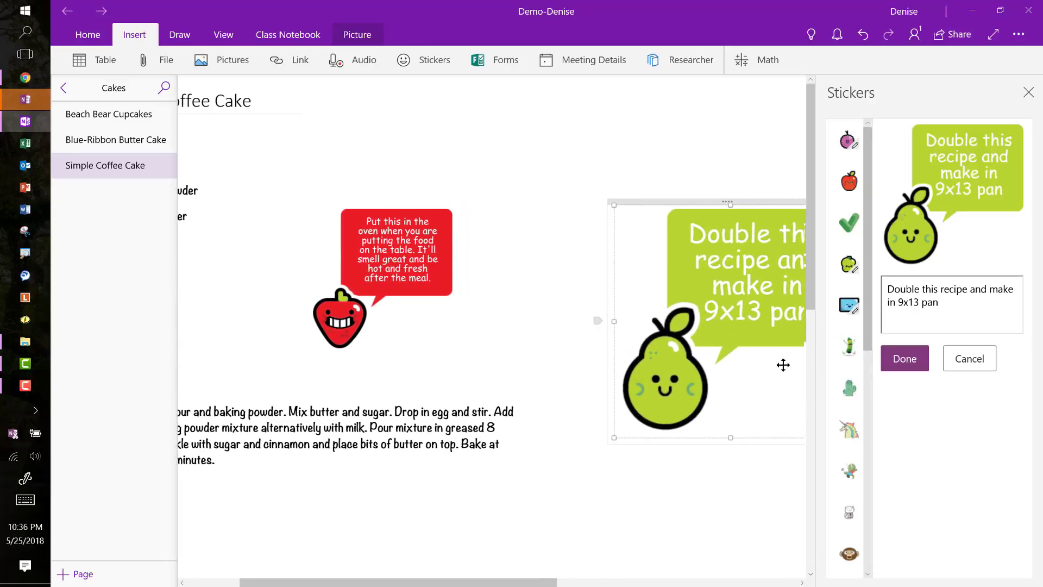
pyautogui.moveTo(683, 258); pyautogui.dragTo(587, 201)
pyautogui.moveTo(744, 380); pyautogui.dragTo(675, 309)
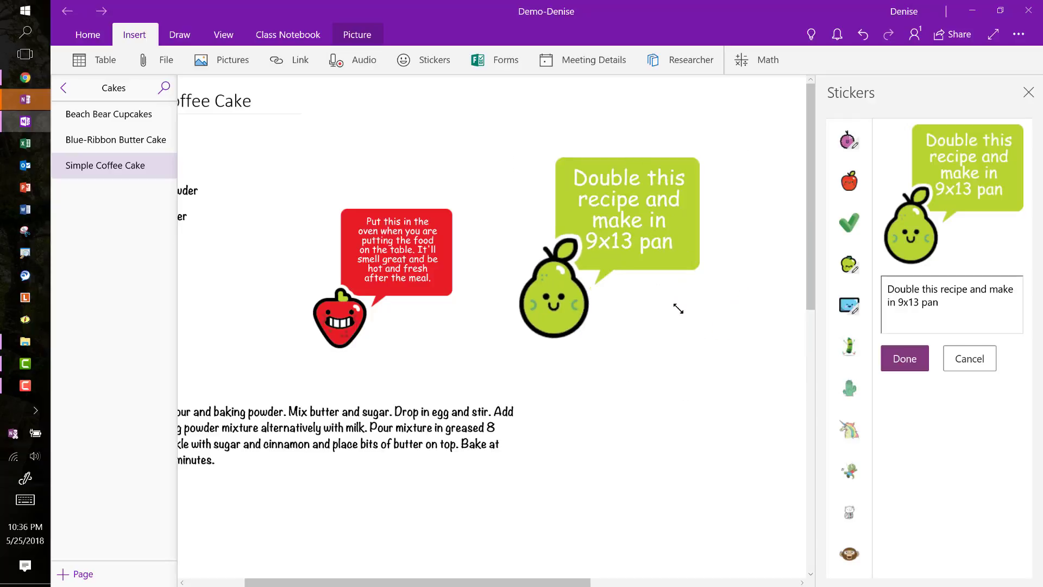
pyautogui.moveTo(597, 232); pyautogui.dragTo(314, 142)
pyautogui.click(664, 396)
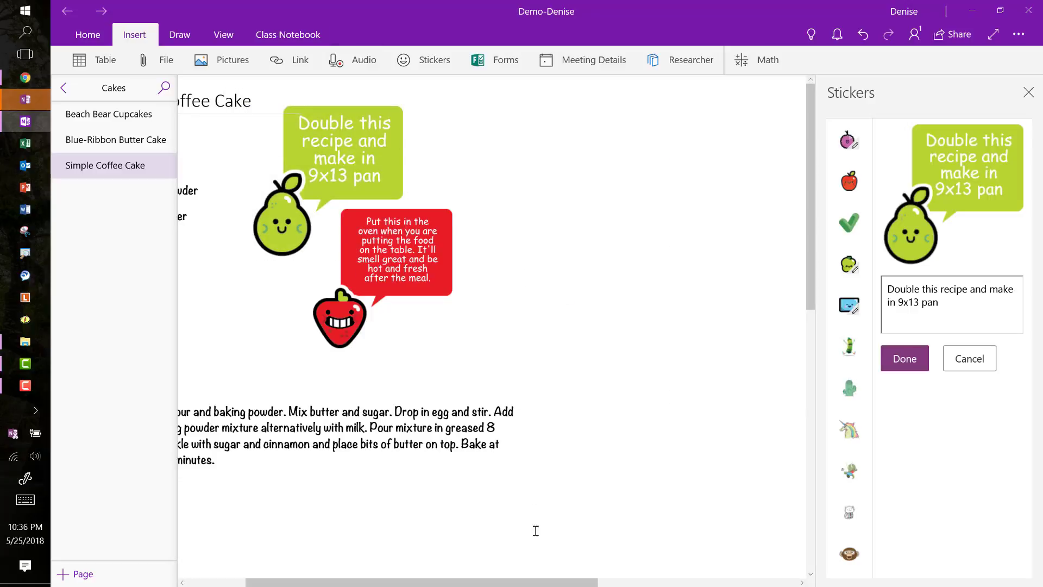
pyautogui.moveTo(507, 583); pyautogui.dragTo(315, 560)
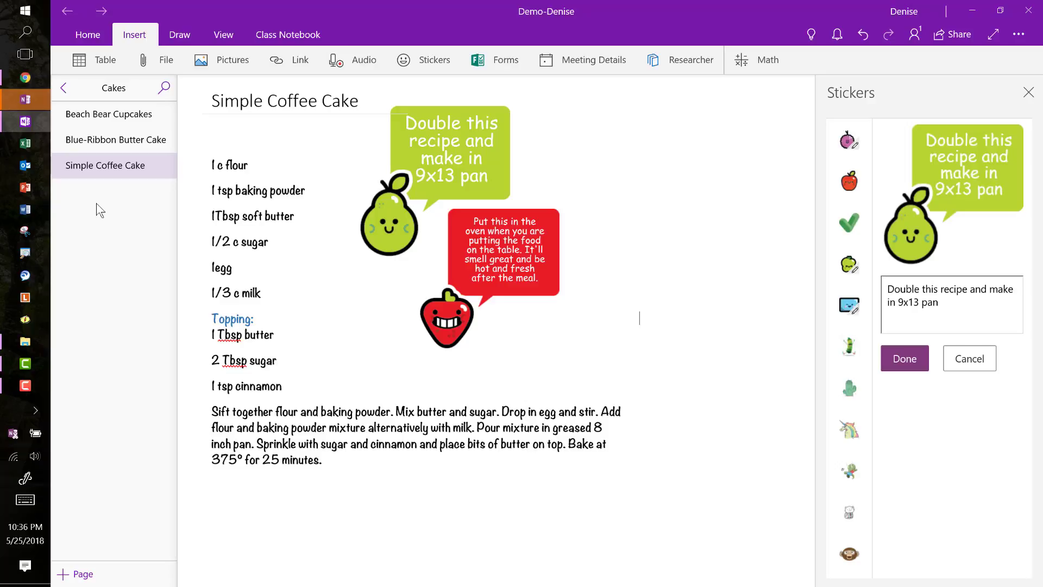
# Step: Open the handwritten biscuit recipe in the Breads section of ZZZ-Recipes and close the Stickers pane
pyautogui.click(65, 93)
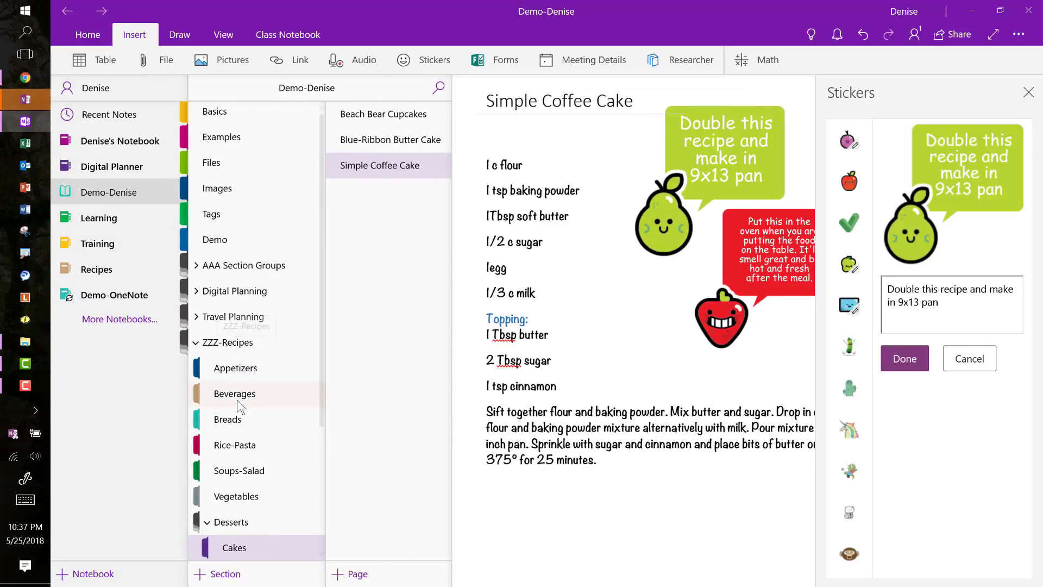
pyautogui.moveTo(239, 402); pyautogui.dragTo(230, 389)
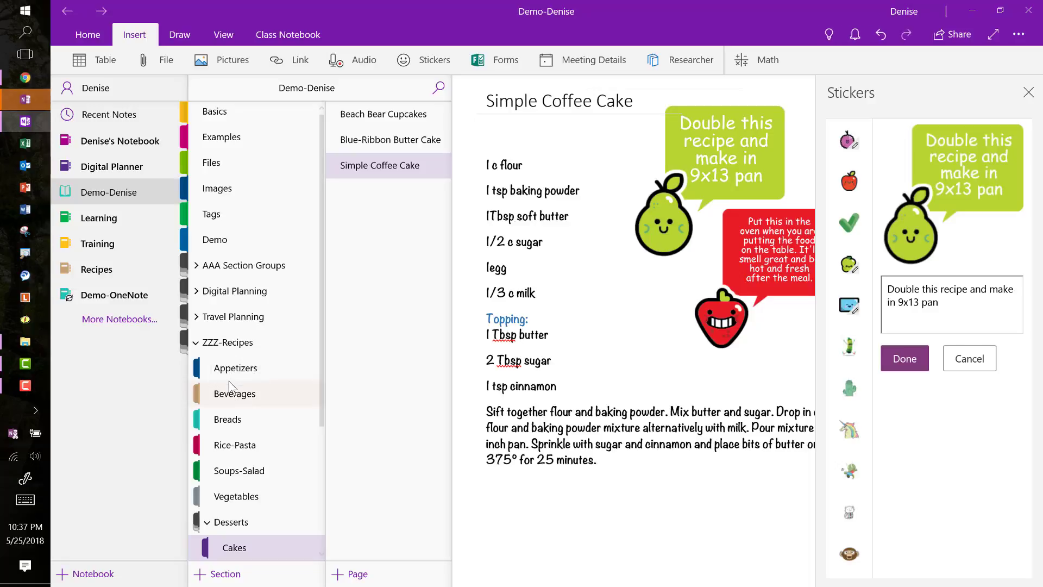
pyautogui.scroll(-3, 238, 531)
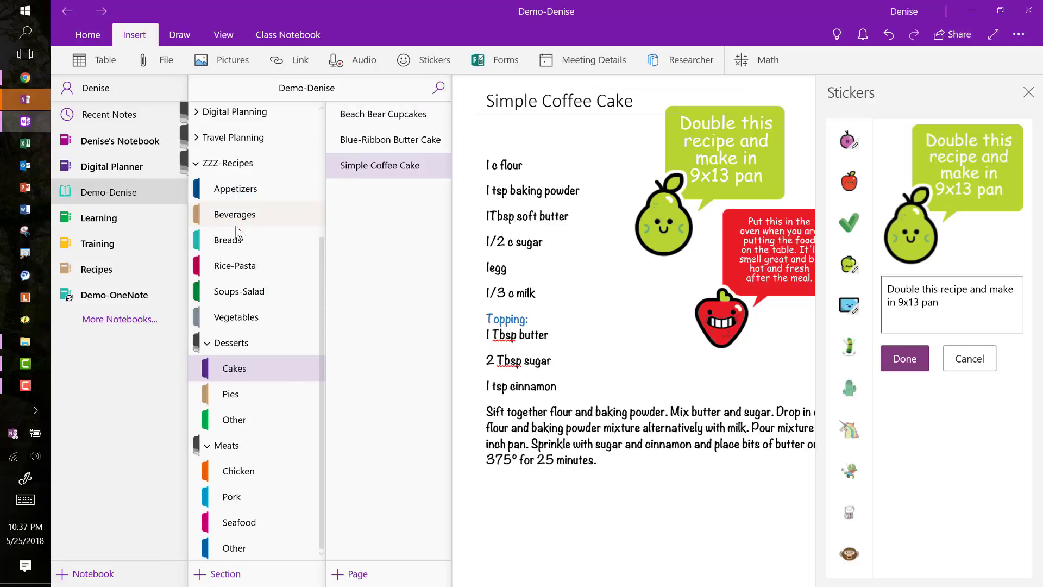
pyautogui.click(231, 240)
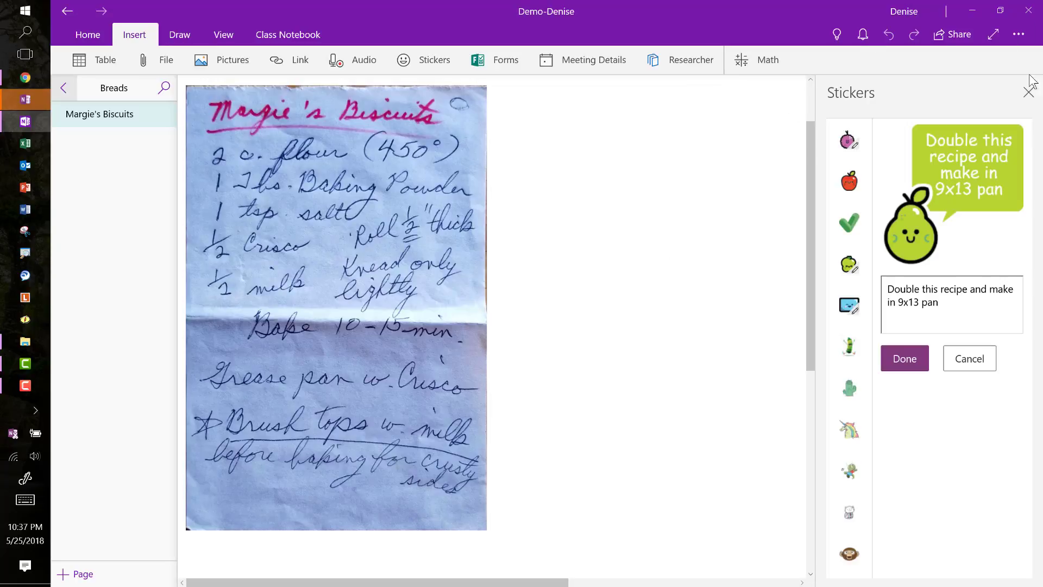
pyautogui.click(1028, 94)
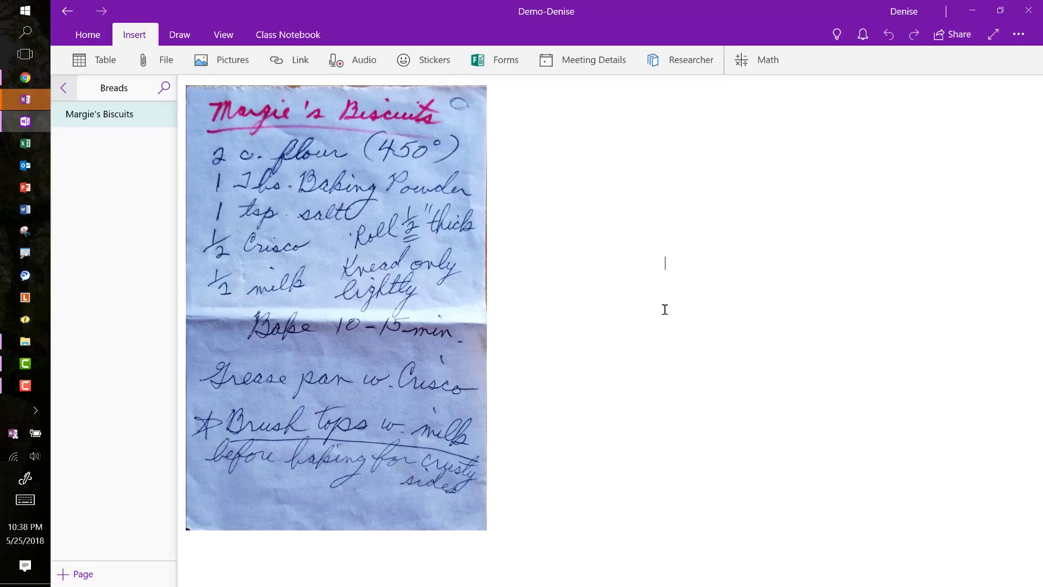
pyautogui.click(665, 263)
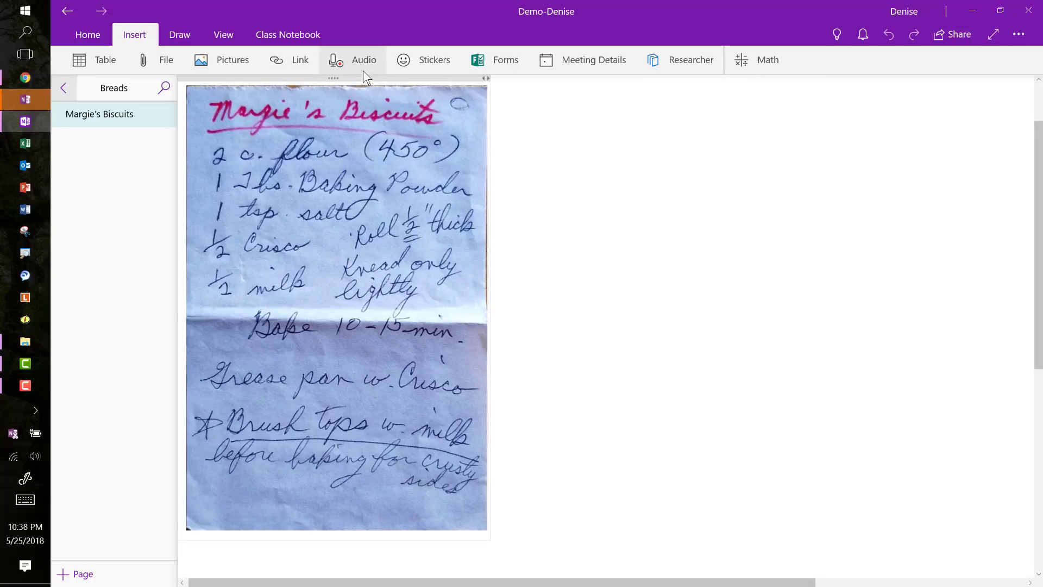
# Step: Switch to Chrome and examine the screenshots and description on the Office Lens store page
pyautogui.click(25, 77)
pyautogui.click(252, 8)
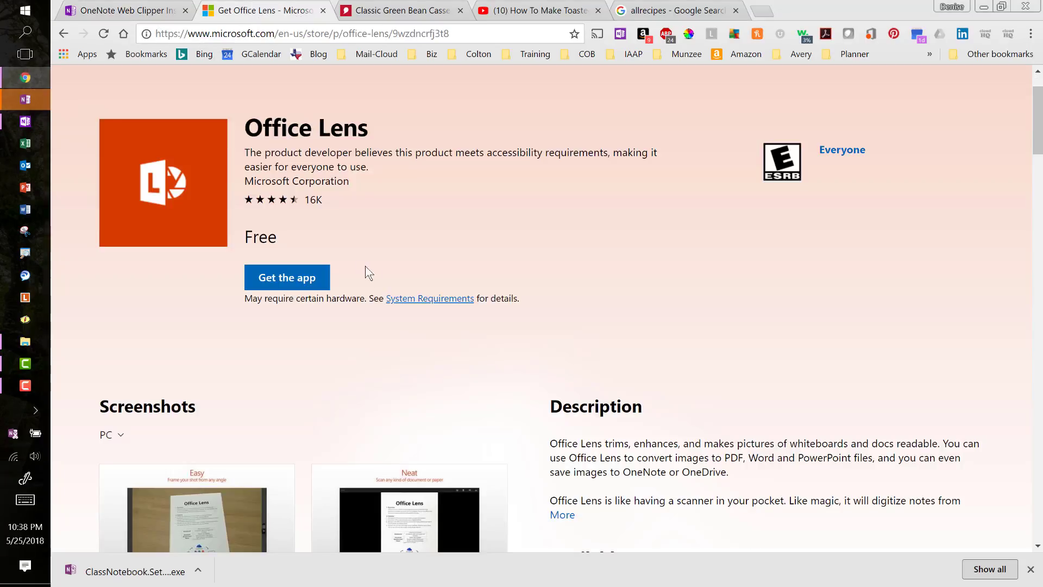
pyautogui.scroll(-4, 484, 366)
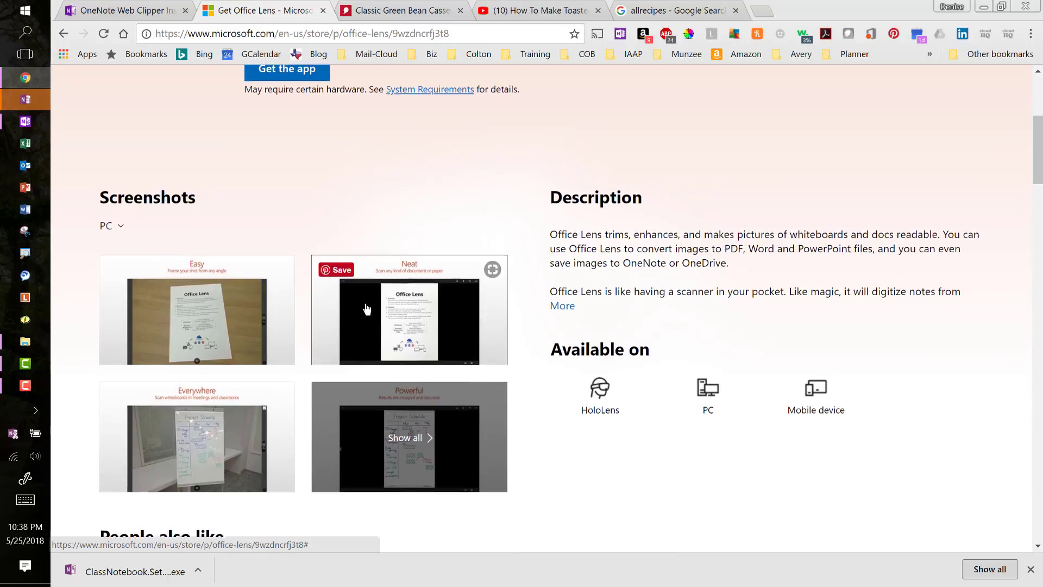
pyautogui.scroll(4, 286, 163)
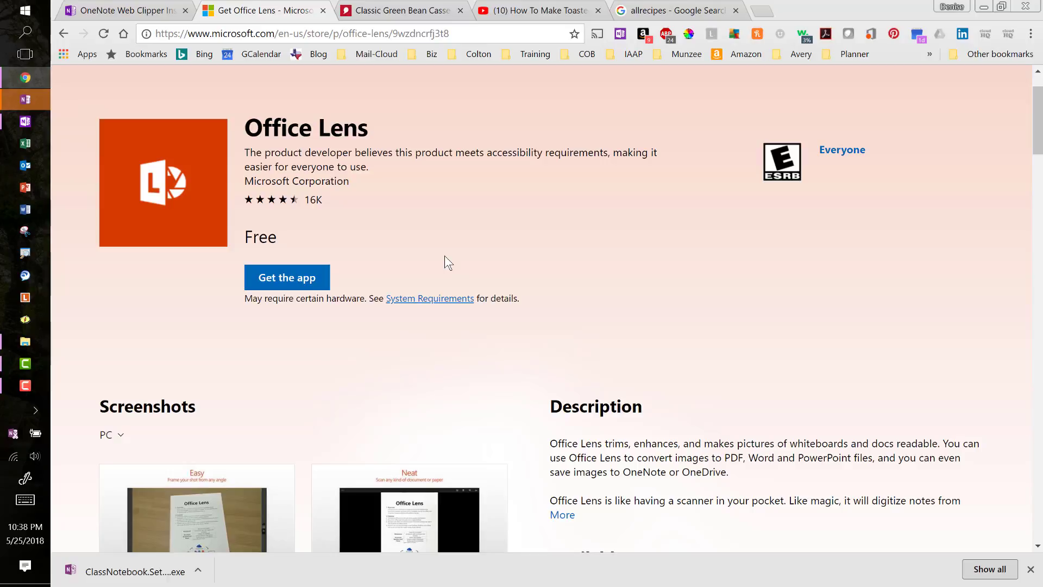
pyautogui.scroll(-4, 444, 255)
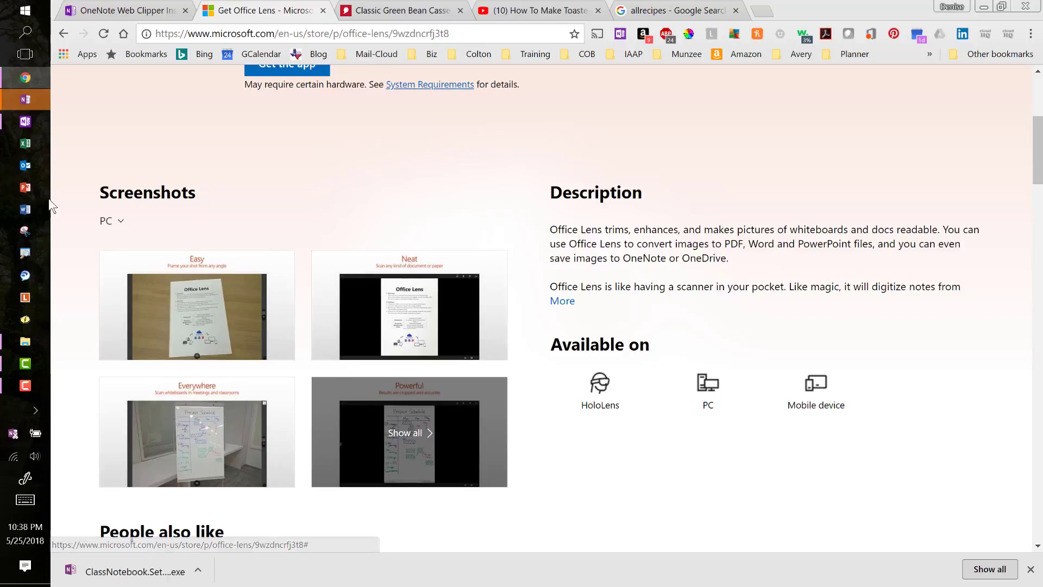
# Step: Return to OneNote and examine the Homemade Frappuccino recipe in the Beverages section
pyautogui.click(25, 121)
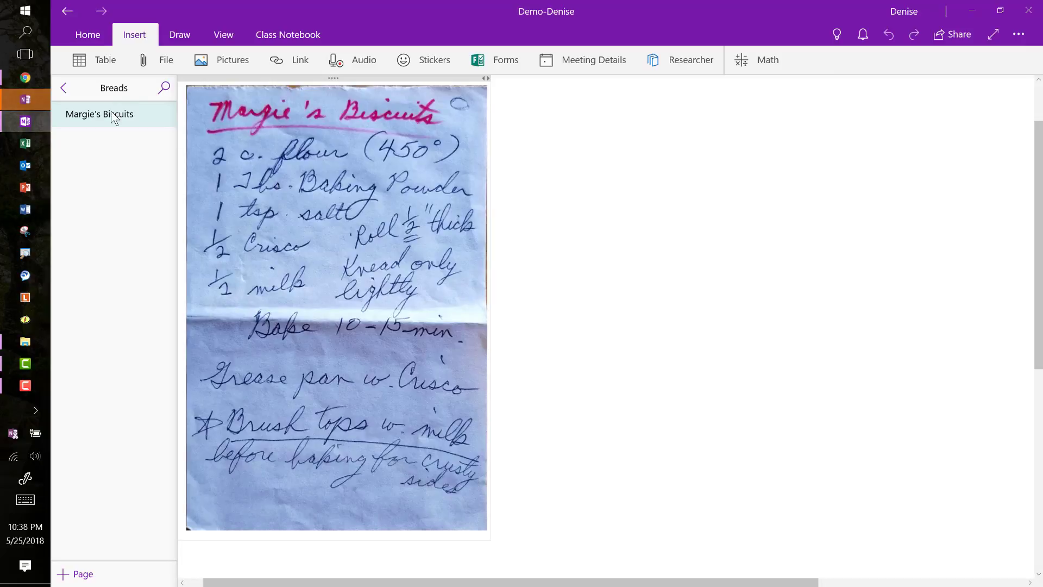
pyautogui.scroll(2, 675, 355)
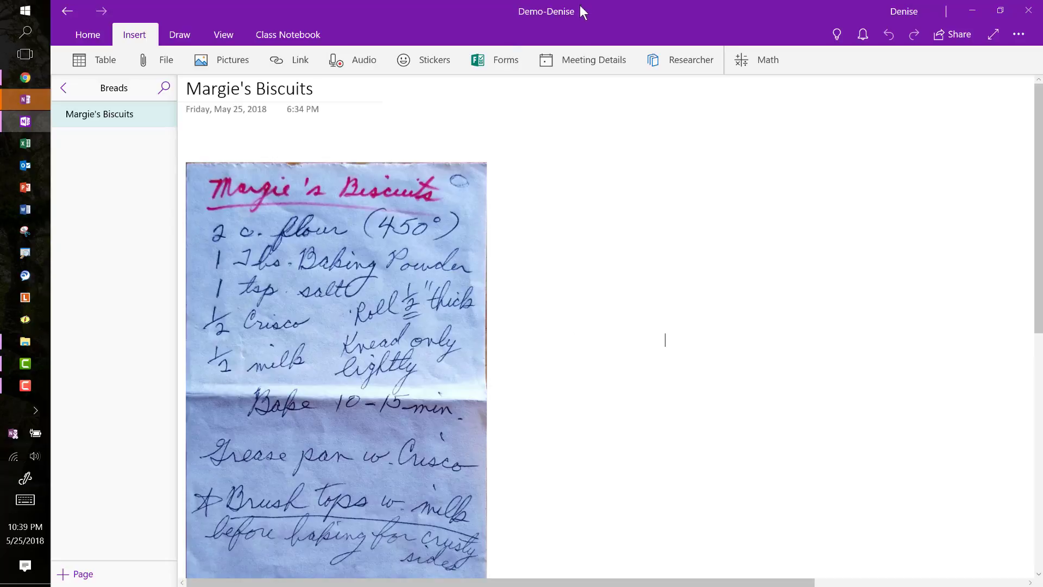
pyautogui.click(68, 88)
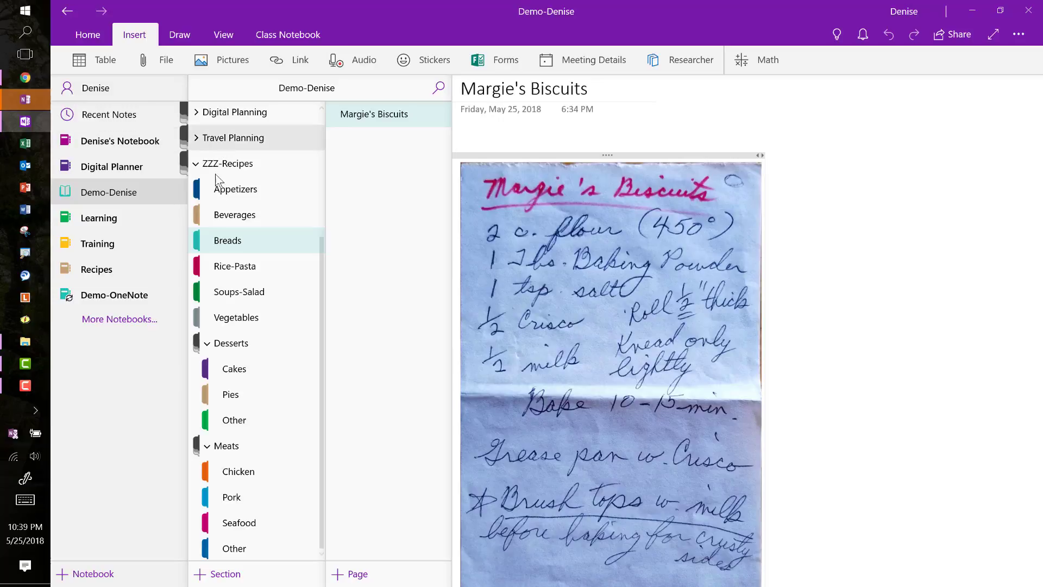
pyautogui.moveTo(221, 223); pyautogui.dragTo(219, 228)
pyautogui.click(219, 221)
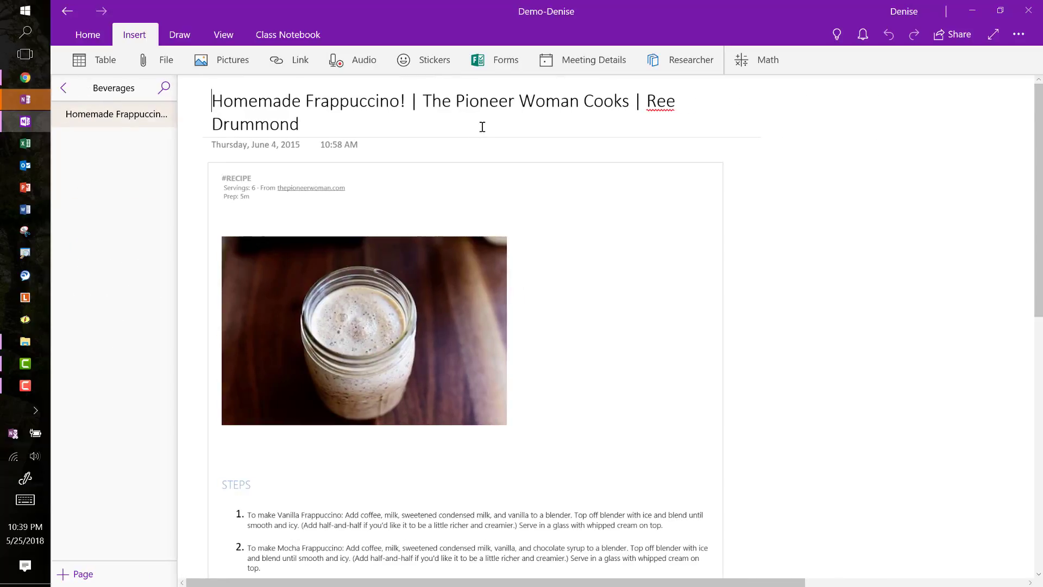
pyautogui.scroll(-5, 594, 315)
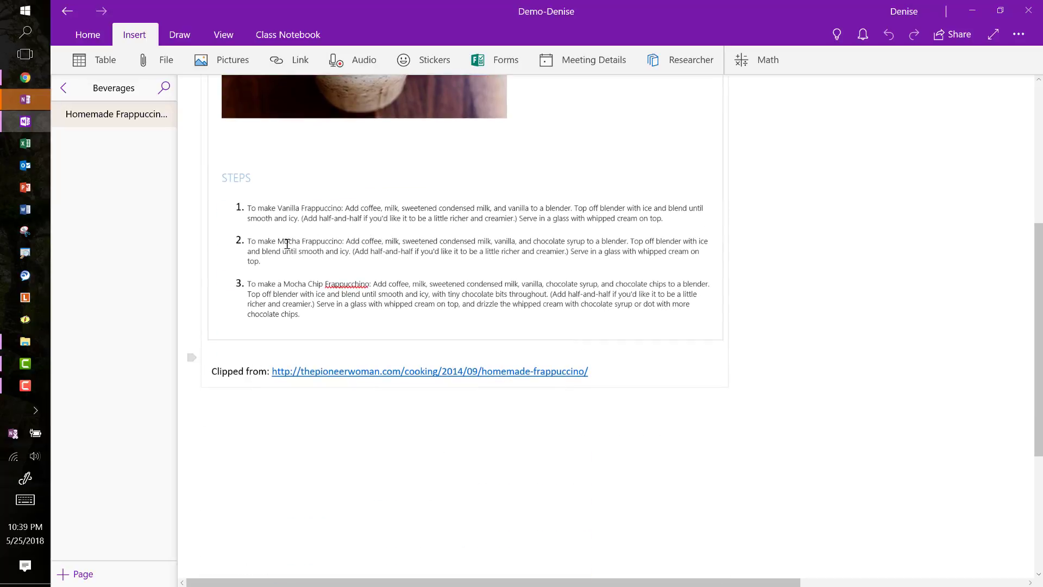
pyautogui.scroll(4, 533, 305)
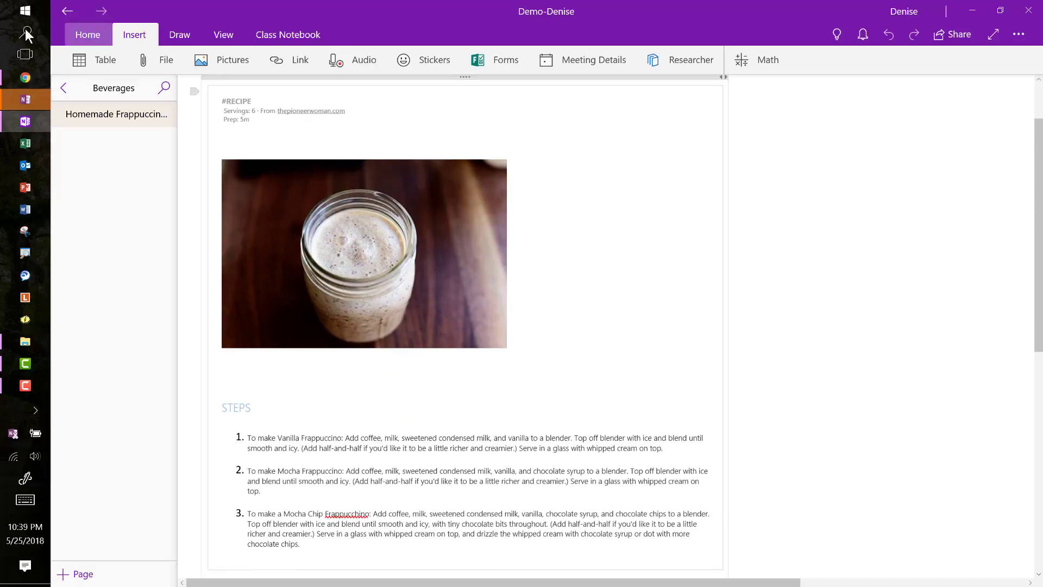
# Step: Switch to Chrome, view the OneNote Web Clipper page and bring up the Classic Green Bean Casserole recipe on Campbell's Kitchen
pyautogui.click(19, 81)
pyautogui.click(131, 13)
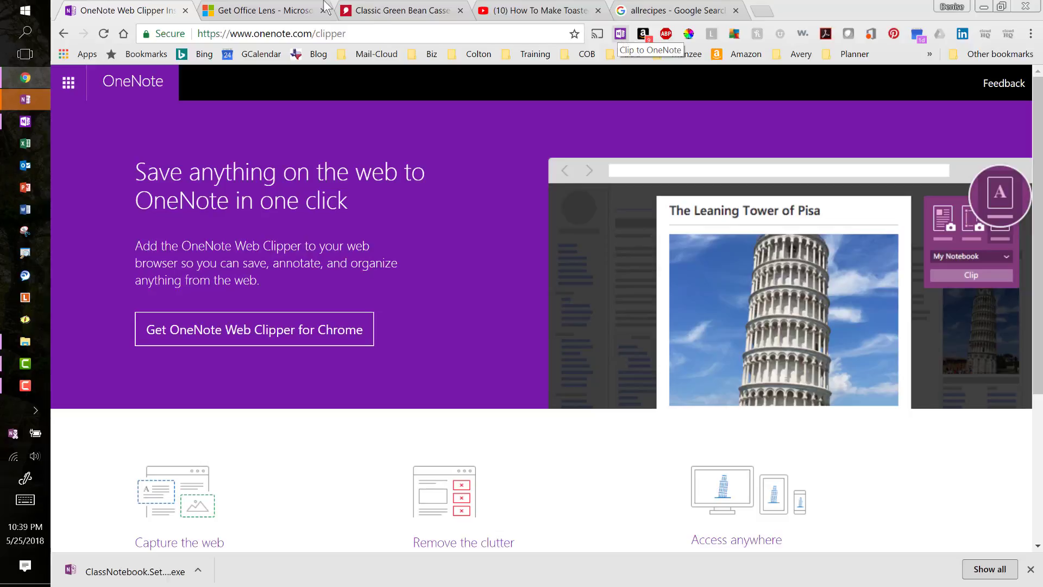
pyautogui.click(388, 12)
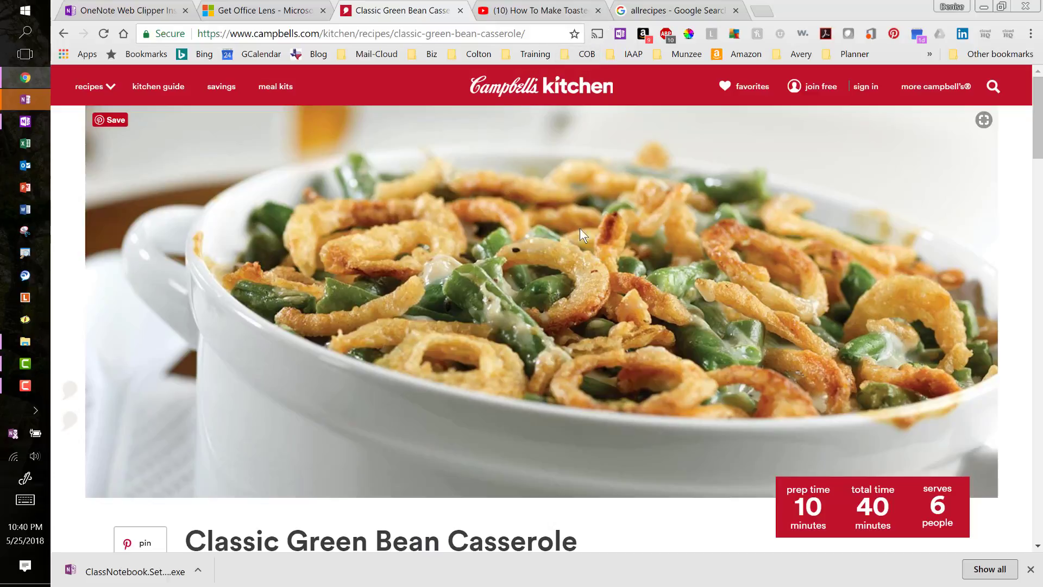
pyautogui.scroll(-5, 576, 265)
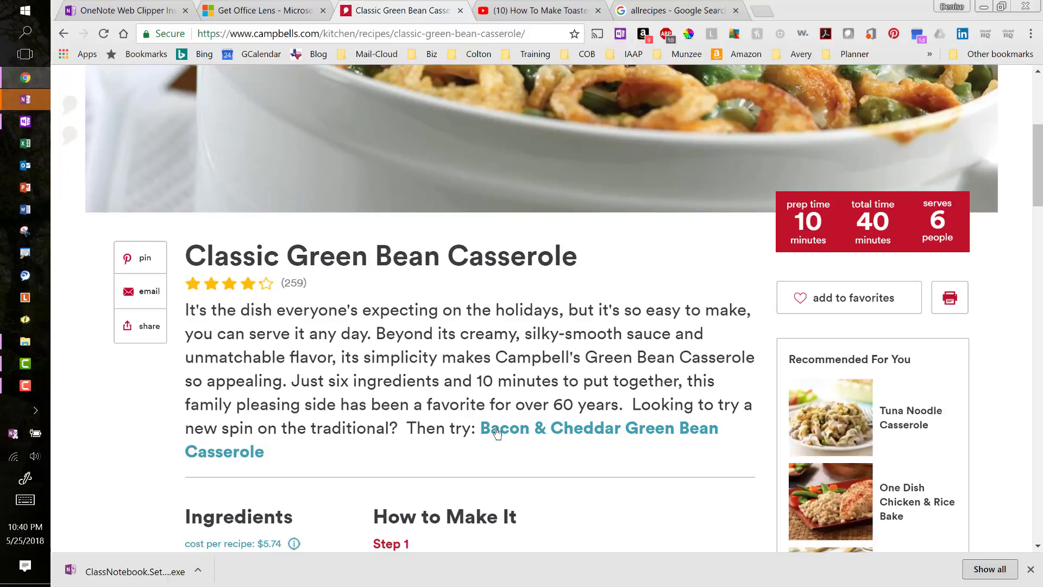
pyautogui.moveTo(187, 254); pyautogui.dragTo(473, 453)
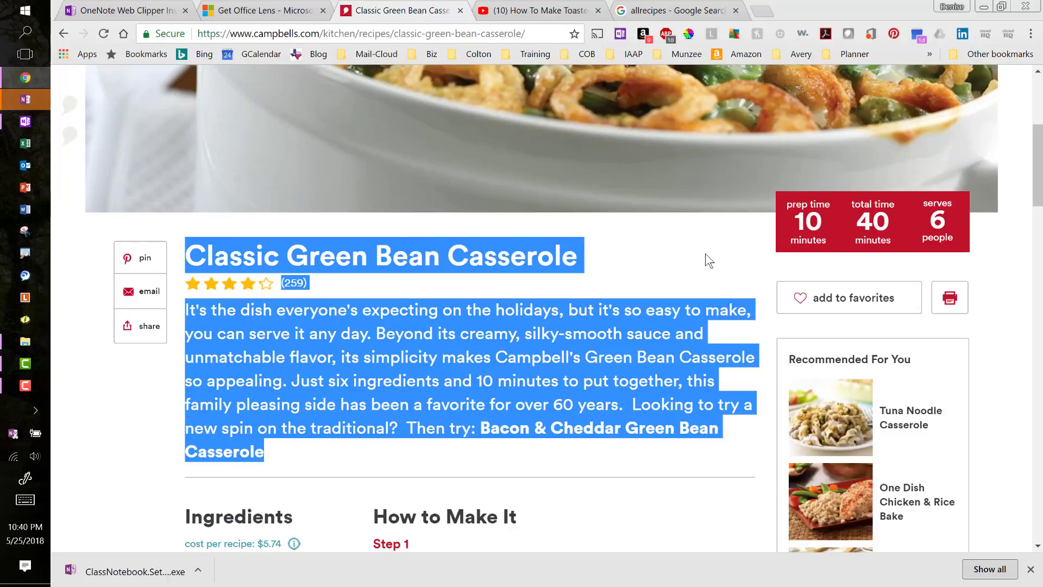
pyautogui.click(681, 259)
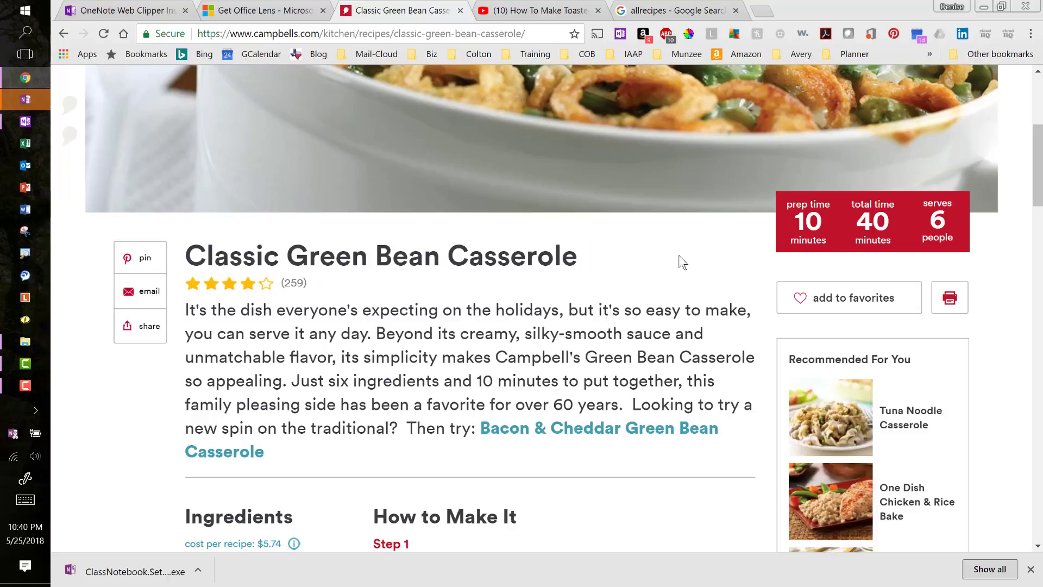
# Step: Clip the full Classic Green Bean Casserole page with OneNote Web Clipper into the Vegetables section of ZZZ-Recipes
pyautogui.click(620, 35)
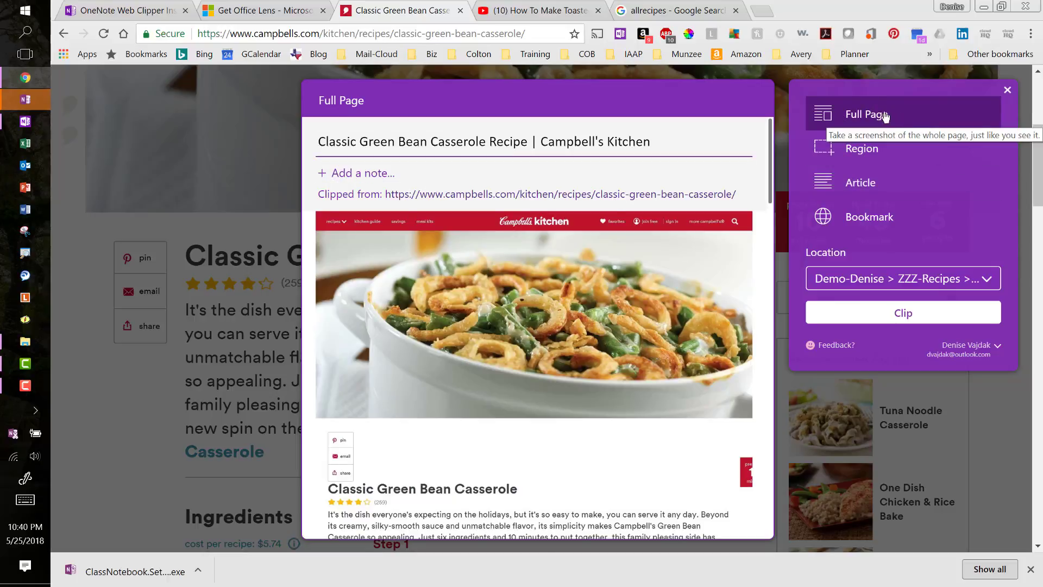
pyautogui.click(903, 280)
pyautogui.scroll(-10, 840, 423)
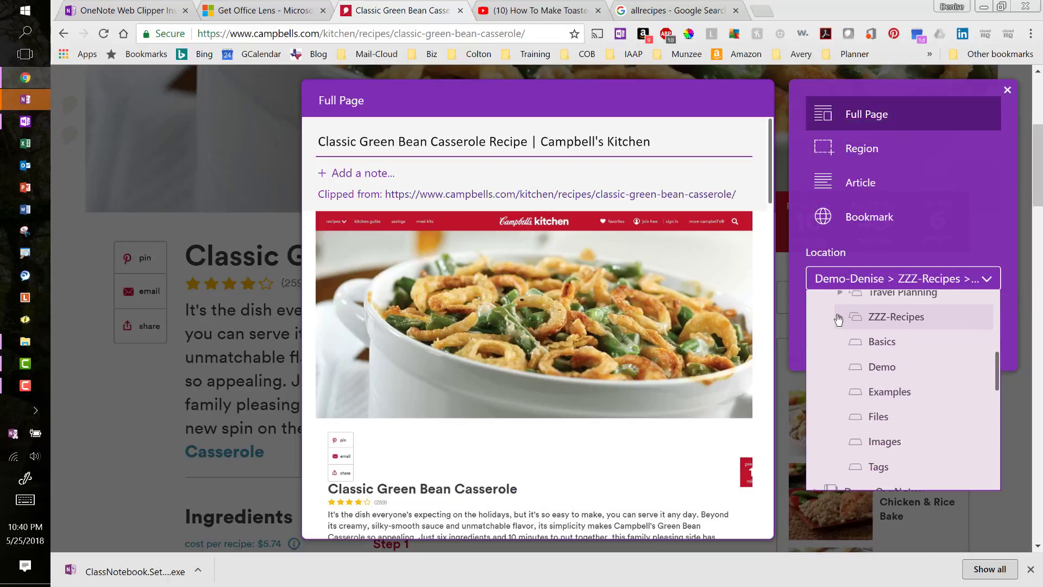
pyautogui.click(840, 317)
pyautogui.scroll(-3, 925, 434)
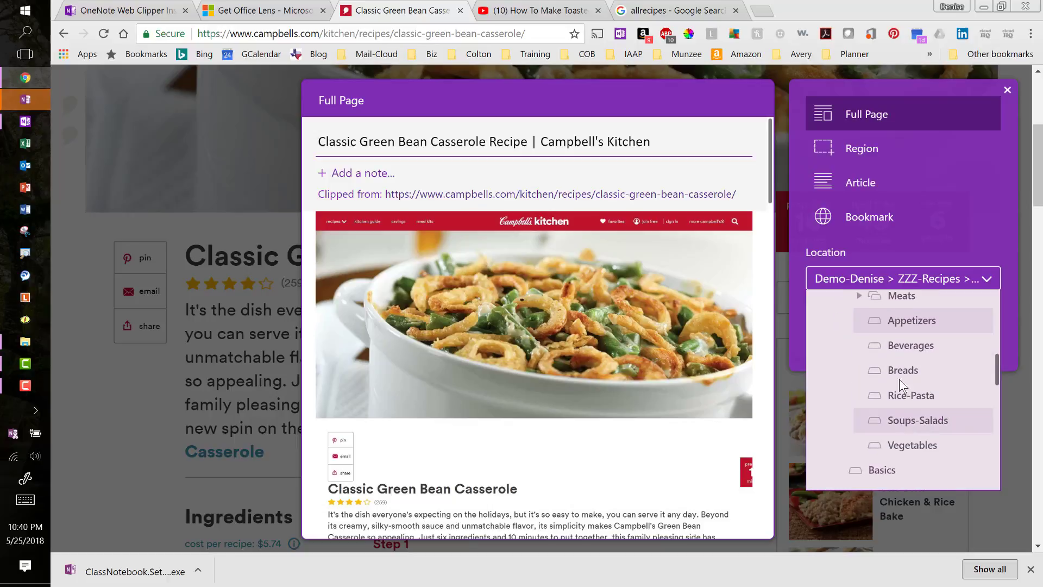
pyautogui.click(919, 449)
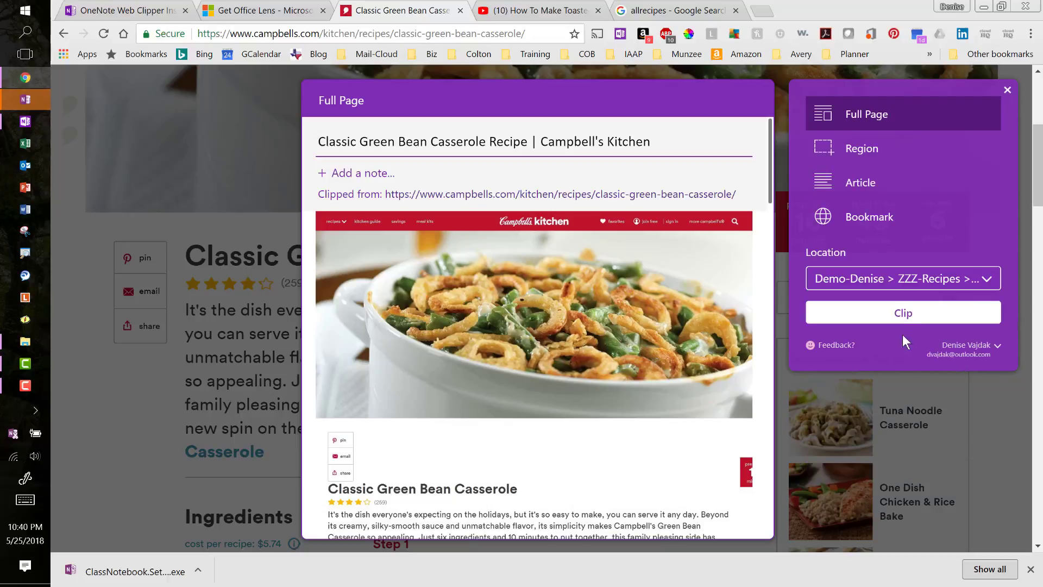
pyautogui.click(900, 315)
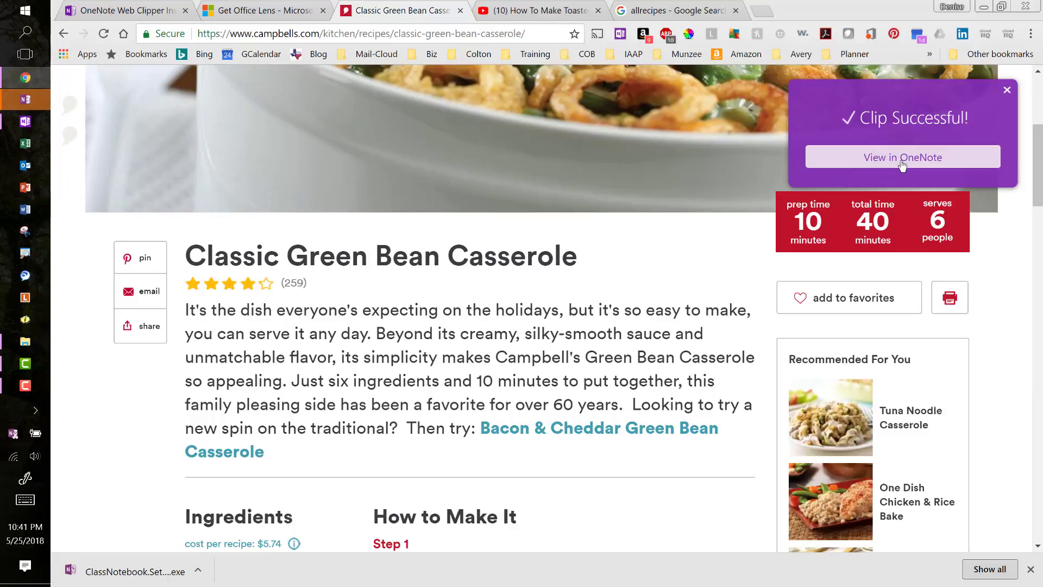
# Step: View the clipped recipe in OneNote Online and switch to the Vegetables section in the OneNote app
pyautogui.click(903, 159)
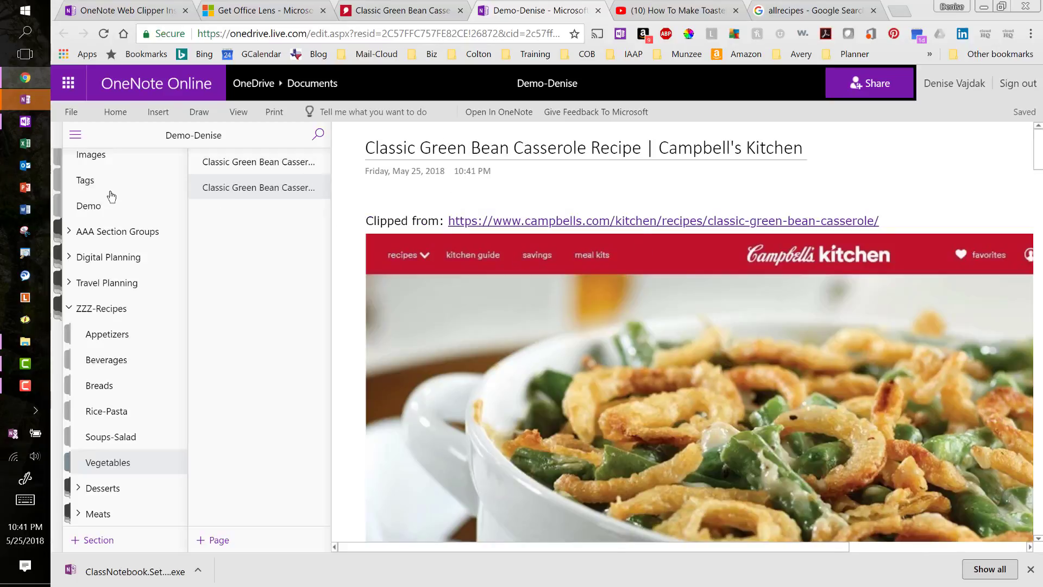
pyautogui.click(24, 122)
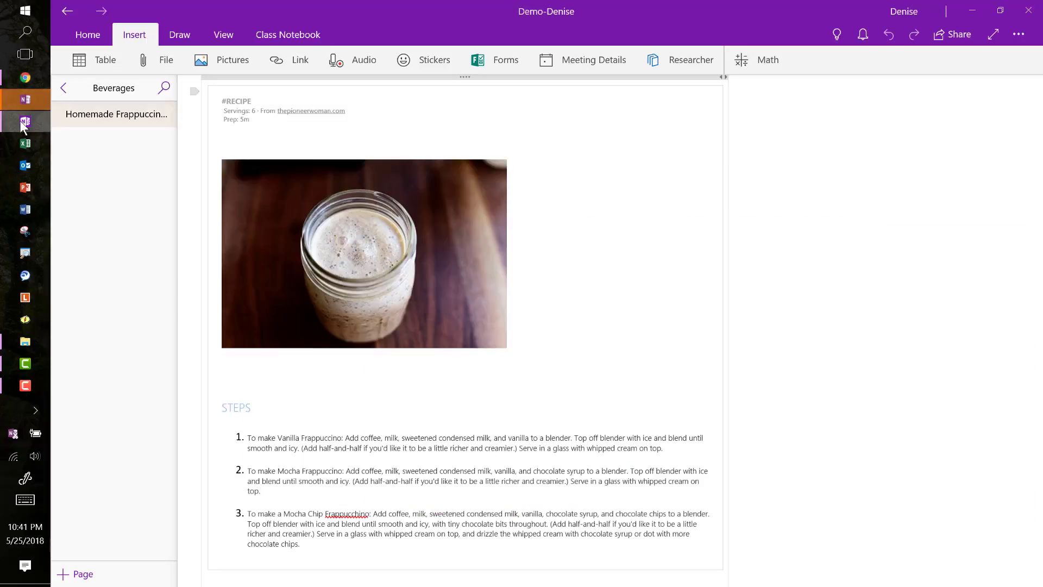
pyautogui.click(63, 87)
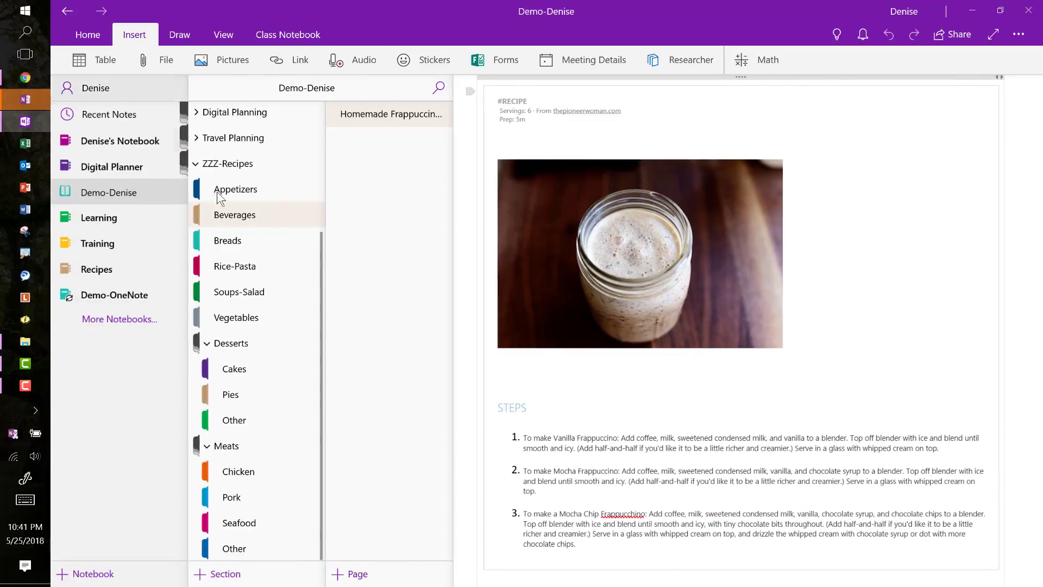
pyautogui.click(231, 318)
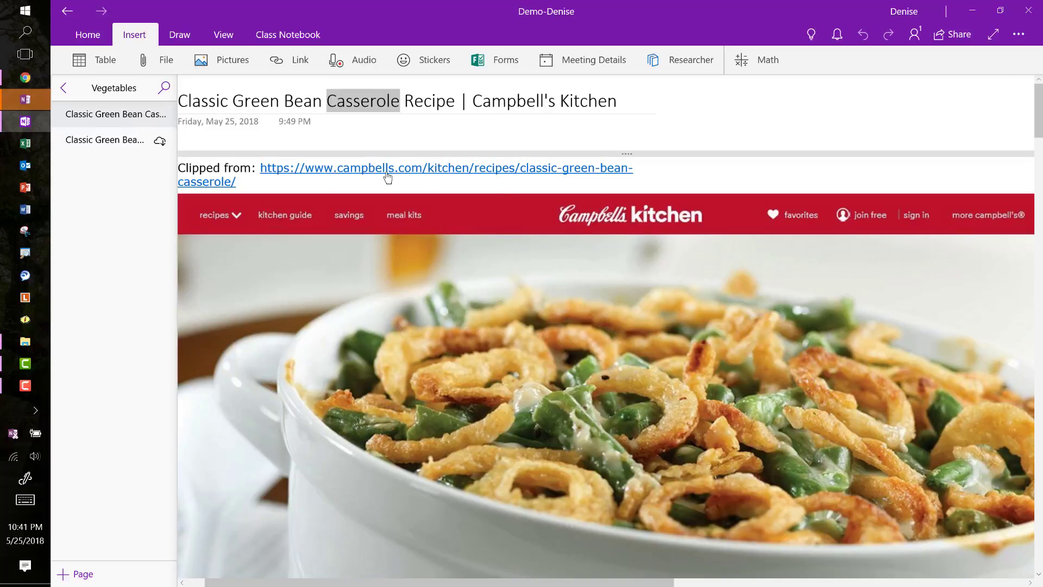
# Step: Examine the ingredients and preparation steps on the clipped Classic Green Bean Casserole page
pyautogui.scroll(-15, 572, 383)
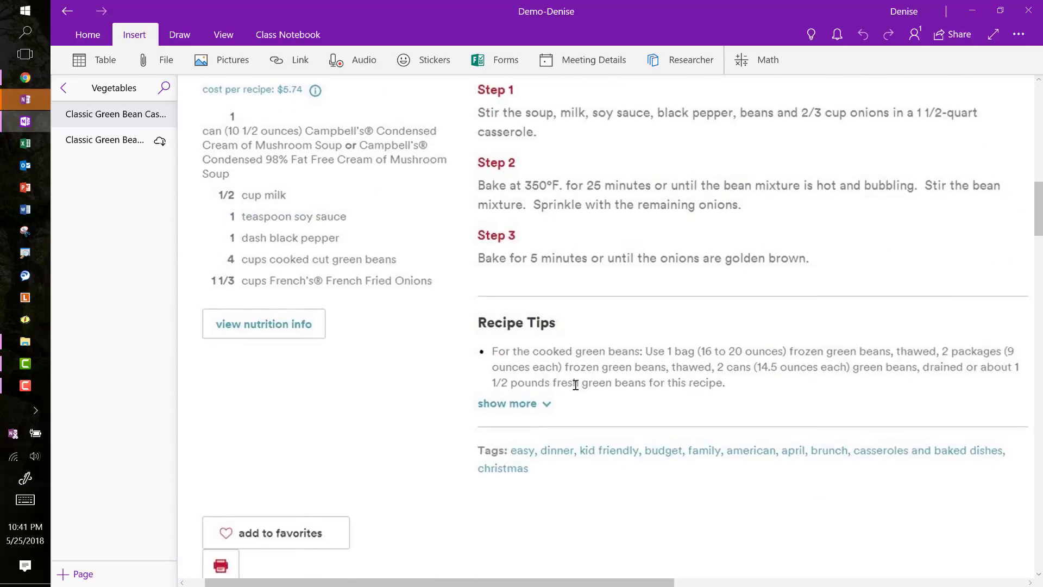
pyautogui.scroll(5, 685, 217)
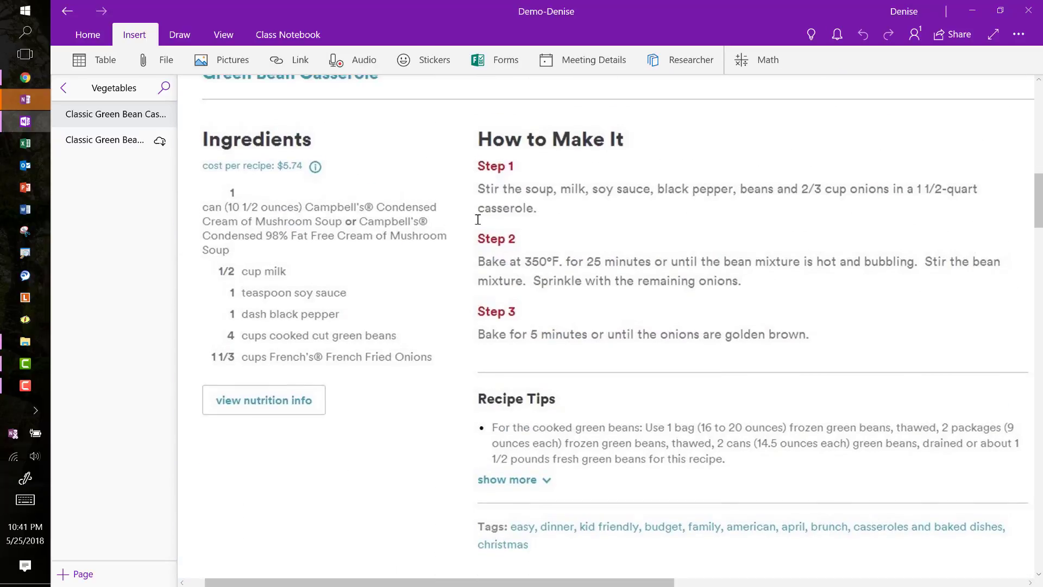
pyautogui.click(576, 320)
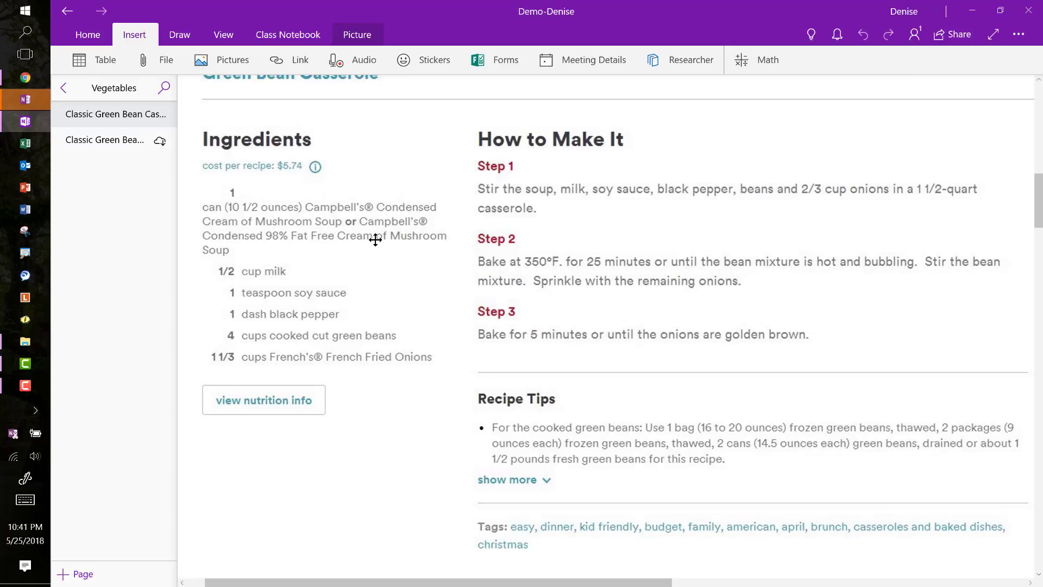
pyautogui.scroll(5, 390, 263)
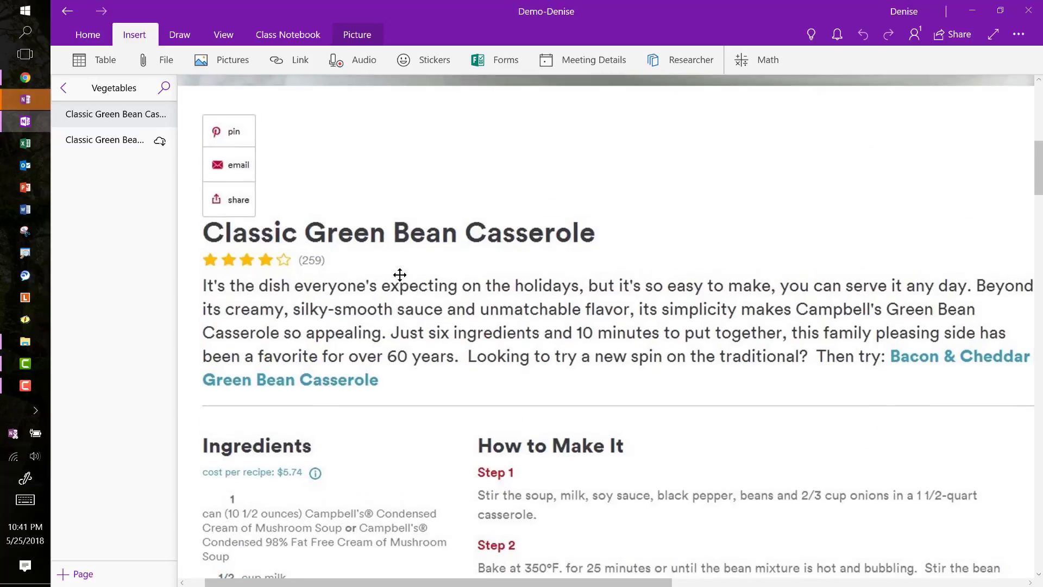
pyautogui.scroll(-5, 400, 275)
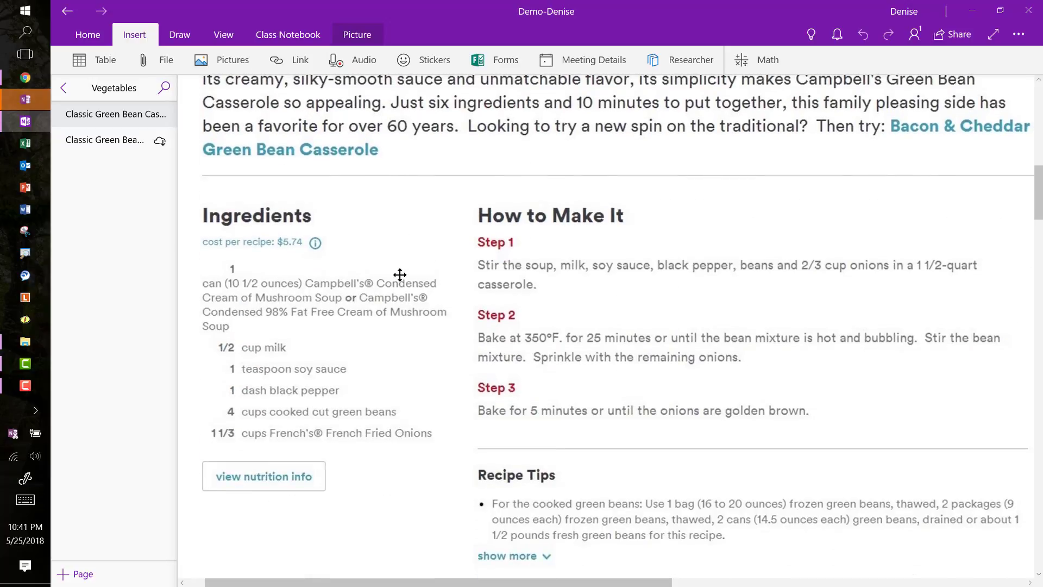
# Step: Look through the rest of the clipped Classic Green Bean Casserole page, from the recipe tips down to the recommended recipes
pyautogui.scroll(-8, 442, 358)
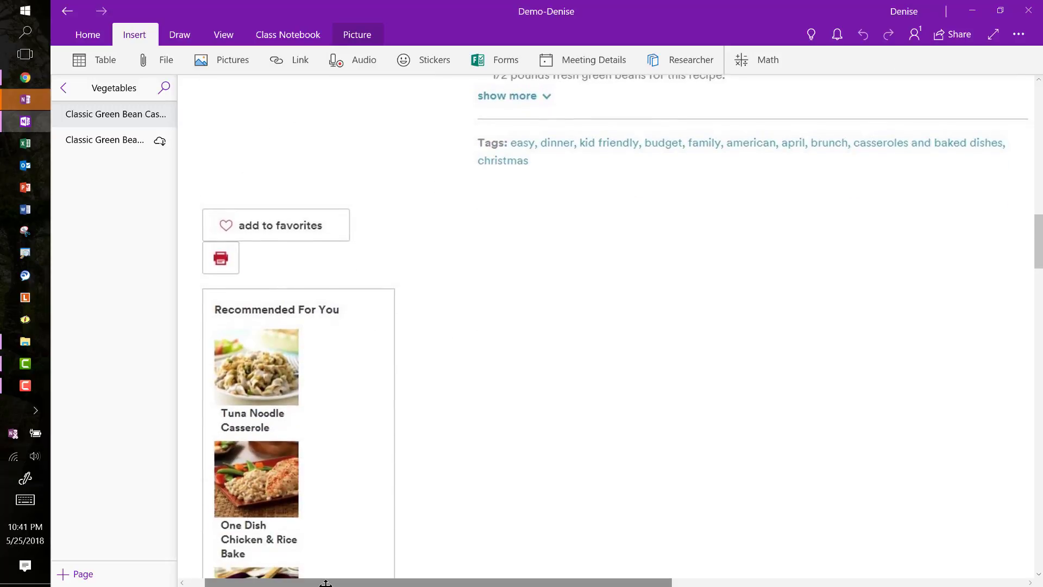
pyautogui.moveTo(326, 583); pyautogui.dragTo(269, 582)
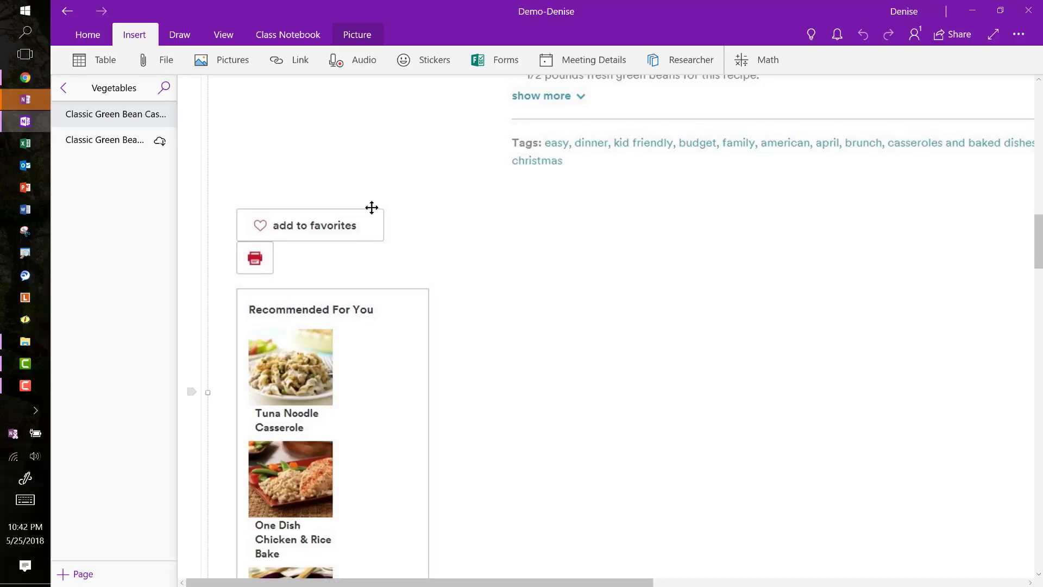
pyautogui.scroll(4, 290, 232)
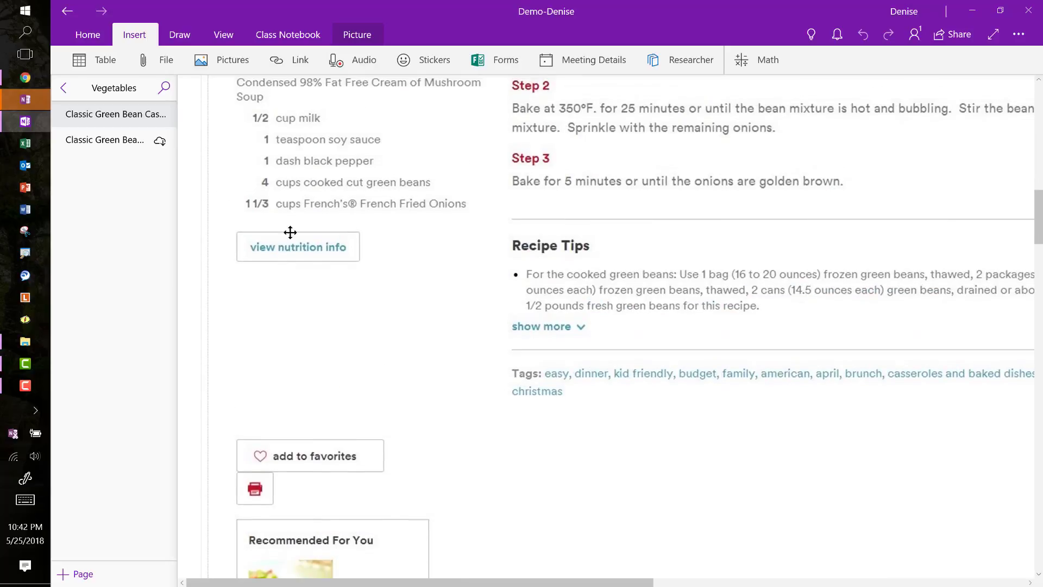
# Step: View the Cakes section, then open the Other section under Desserts and look over the microwave rocky road brownie dessert page
pyautogui.click(66, 88)
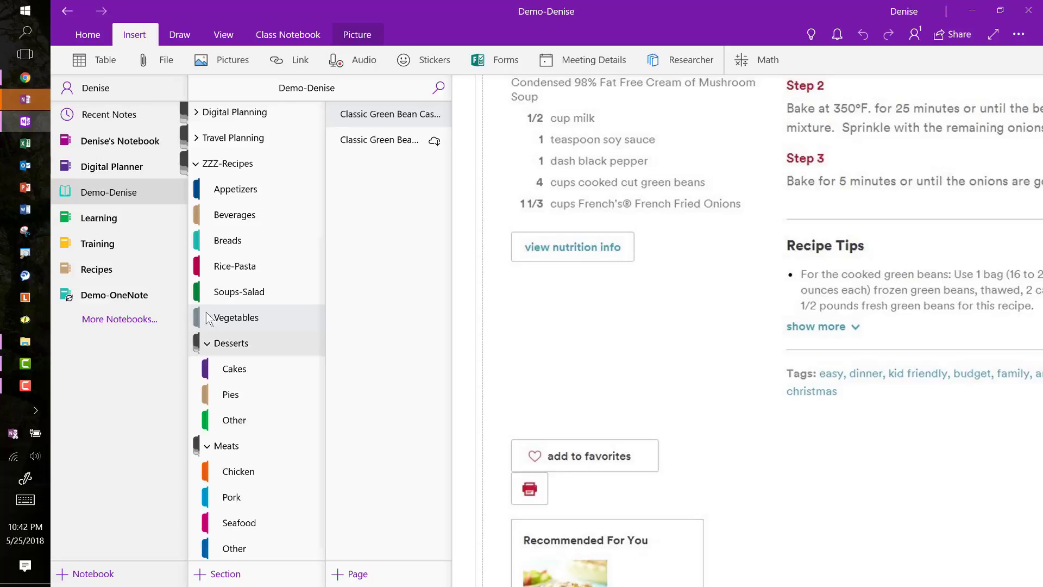
pyautogui.click(234, 369)
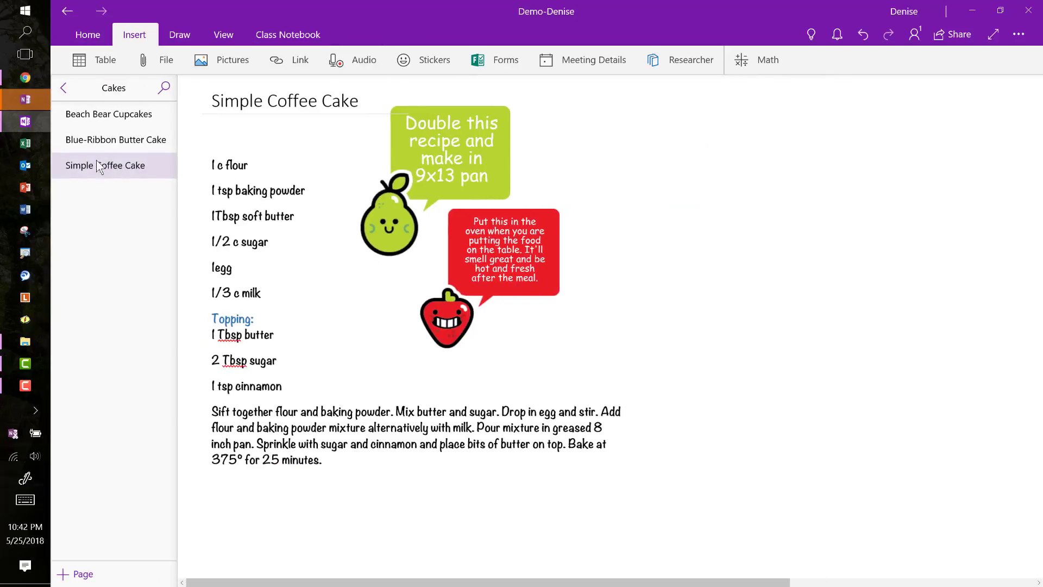
pyautogui.click(64, 88)
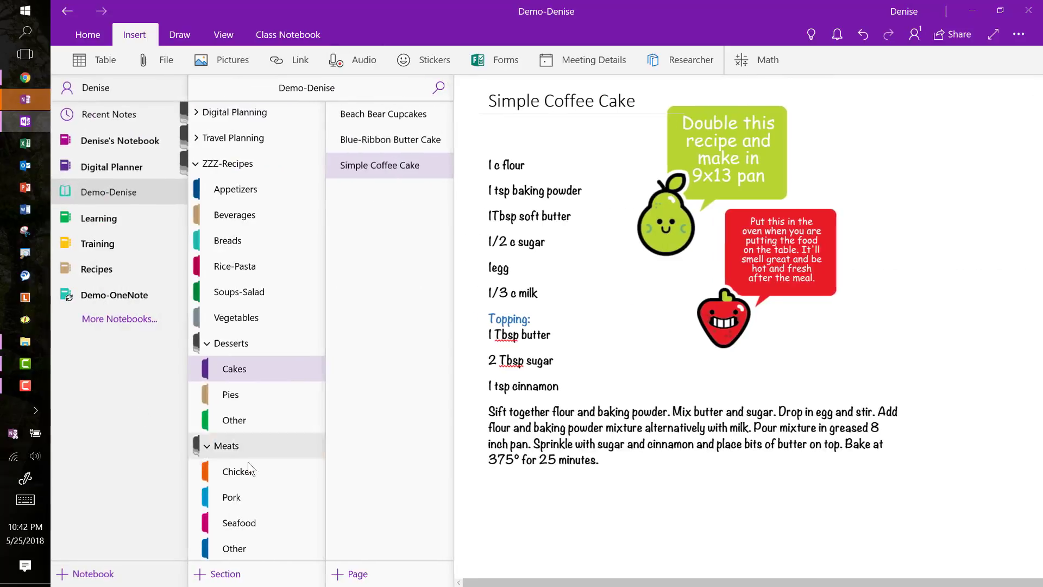
pyautogui.click(238, 421)
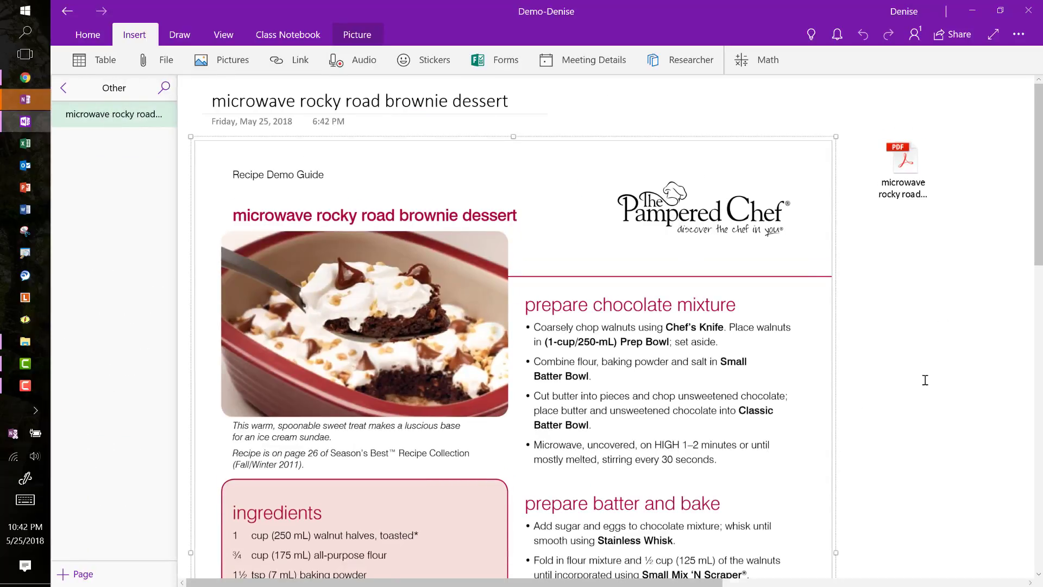
pyautogui.scroll(-1, 925, 379)
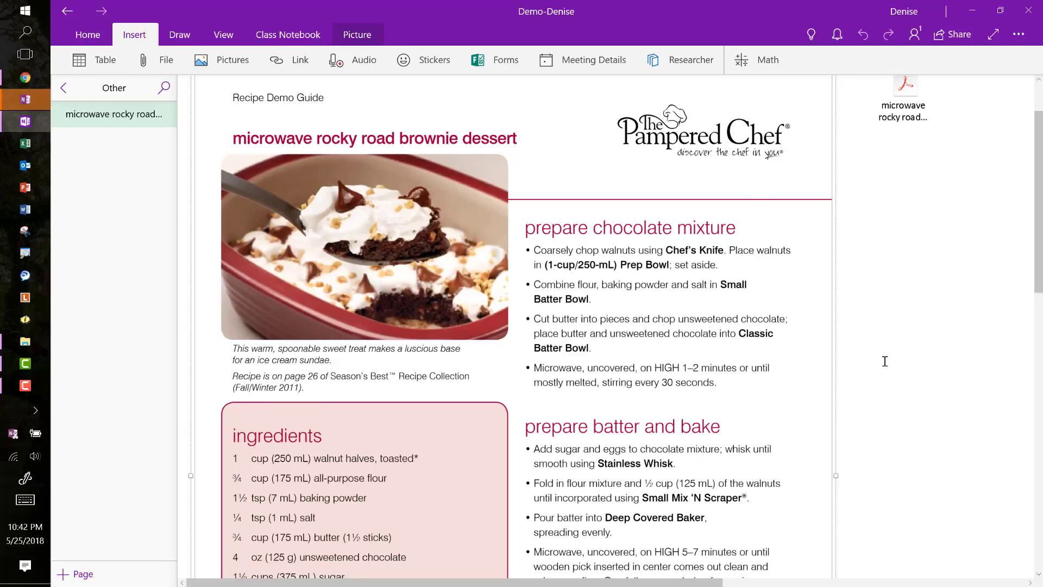
pyautogui.scroll(-1, 885, 361)
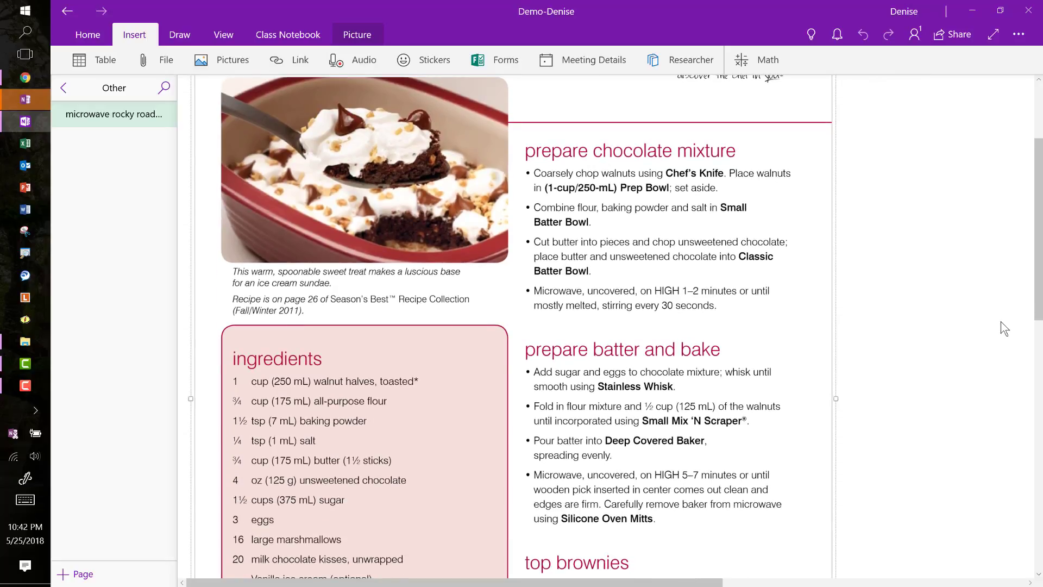
pyautogui.scroll(2, 1003, 326)
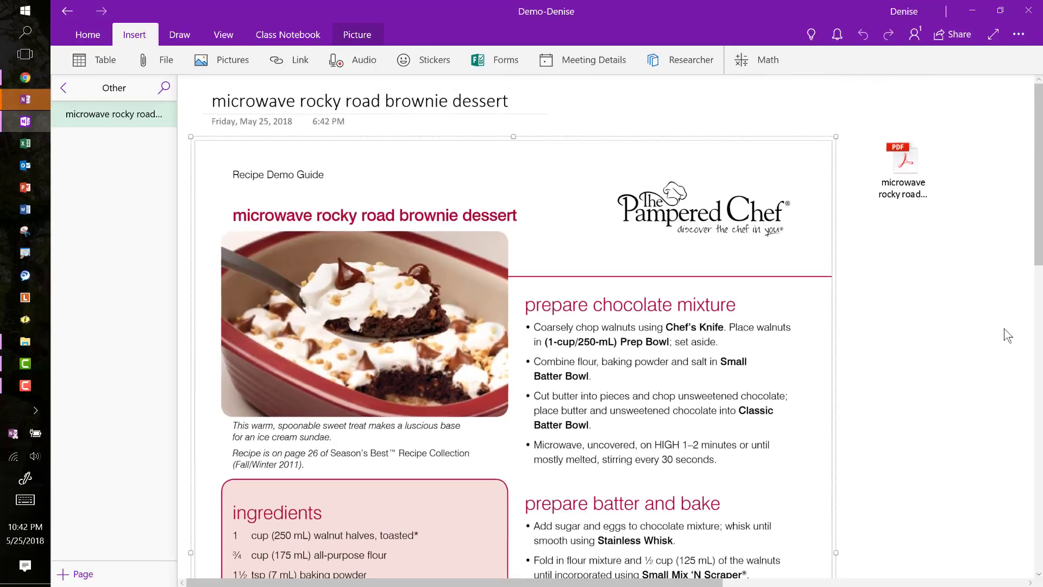
# Step: Check the file insertion options, including the PDF printout, and review the brownie recipe's printed ingredients and preparation steps
pyautogui.click(161, 68)
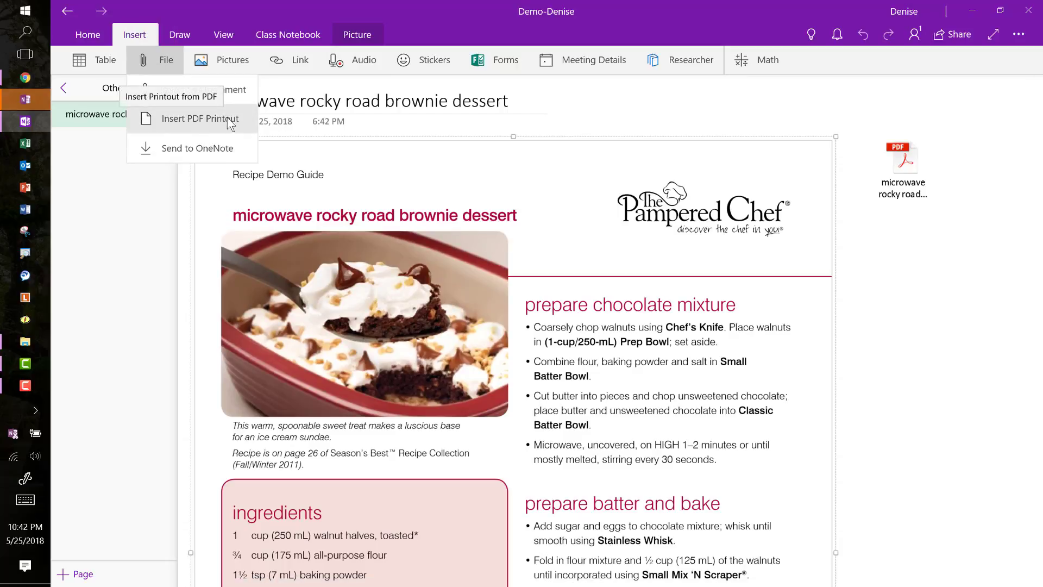
pyautogui.click(956, 471)
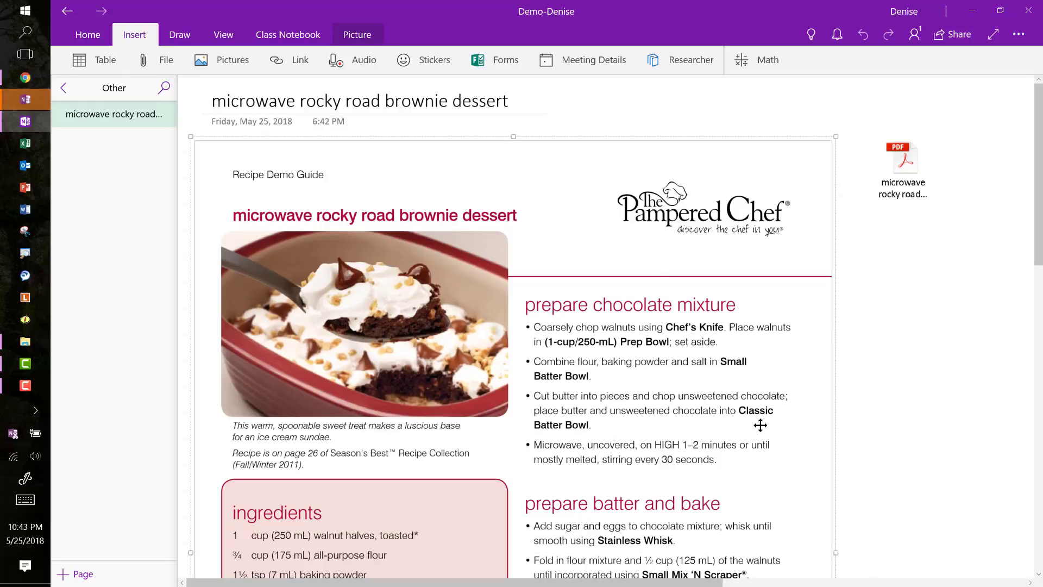
pyautogui.scroll(-3, 887, 442)
pyautogui.scroll(-1, 887, 443)
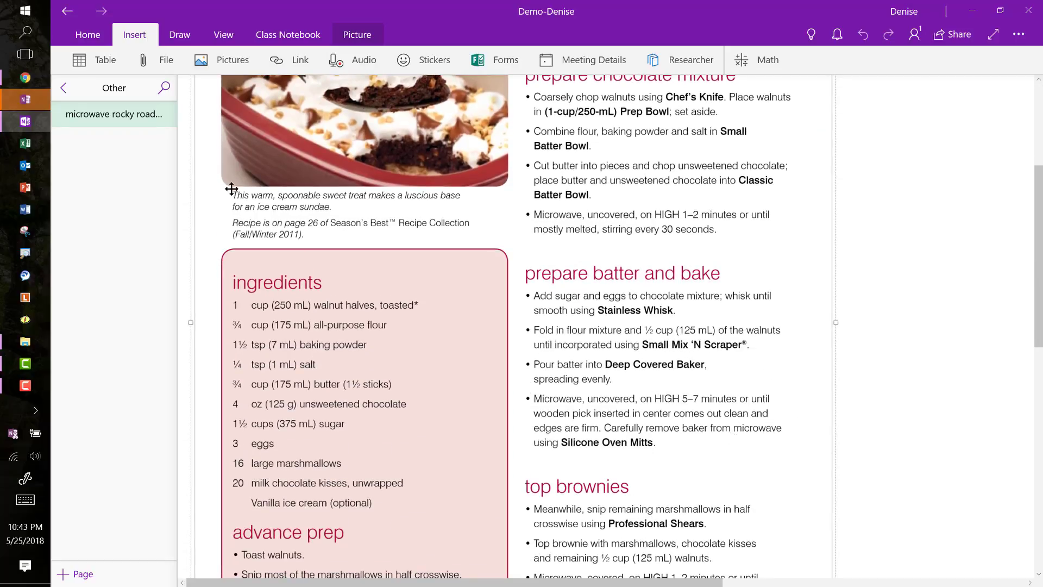
# Step: Add a new section to the Desserts section group and try to name it Beef
pyautogui.click(62, 89)
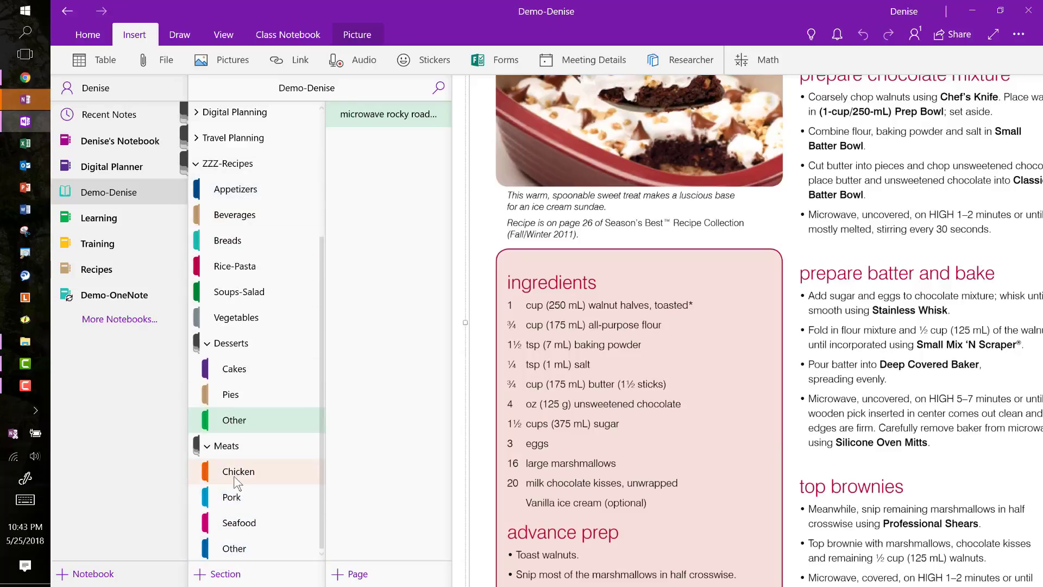
pyautogui.click(227, 454)
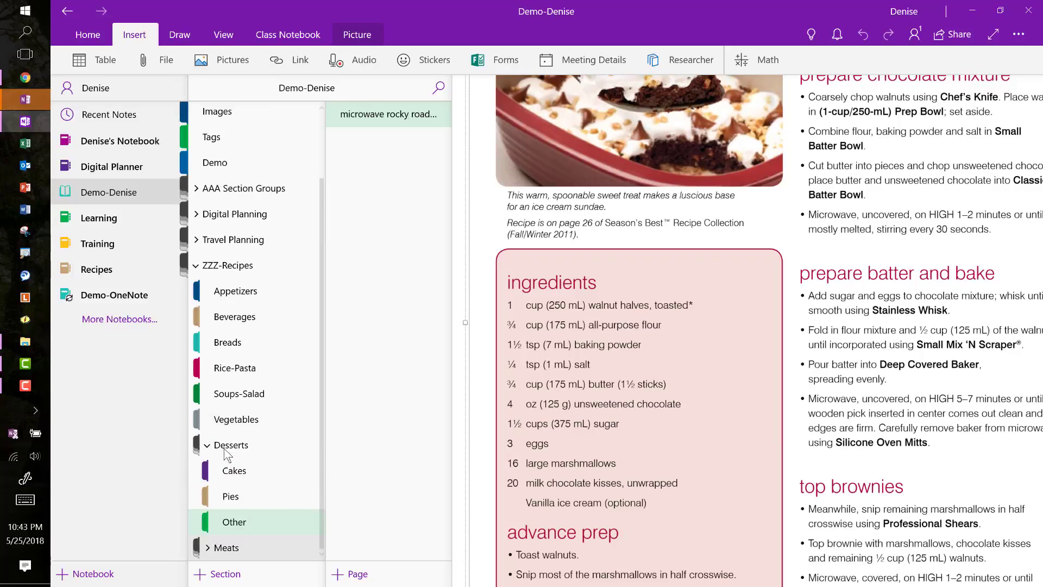
pyautogui.click(240, 549)
pyautogui.click(248, 573)
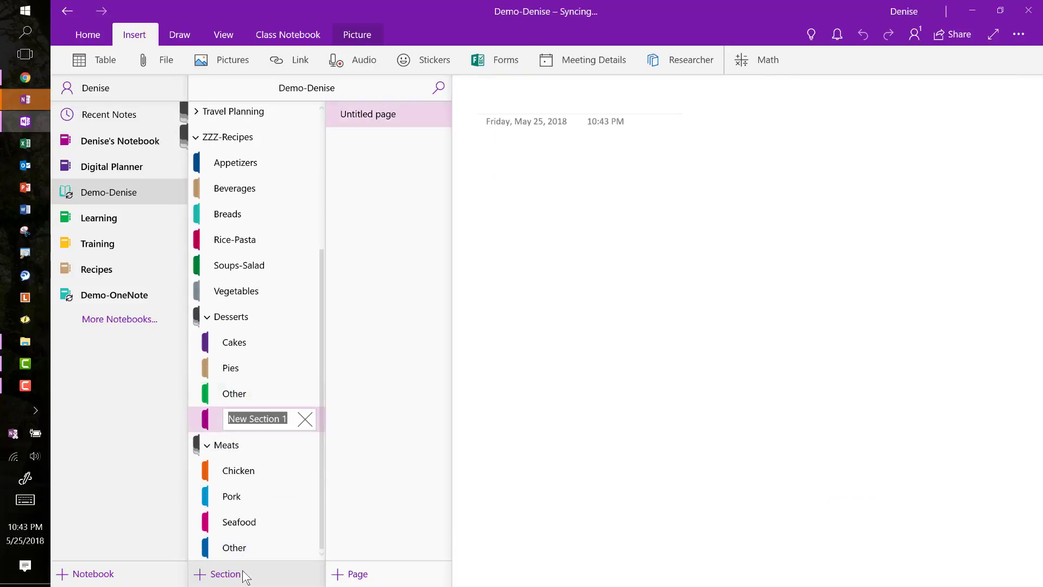
pyautogui.write('Beef')
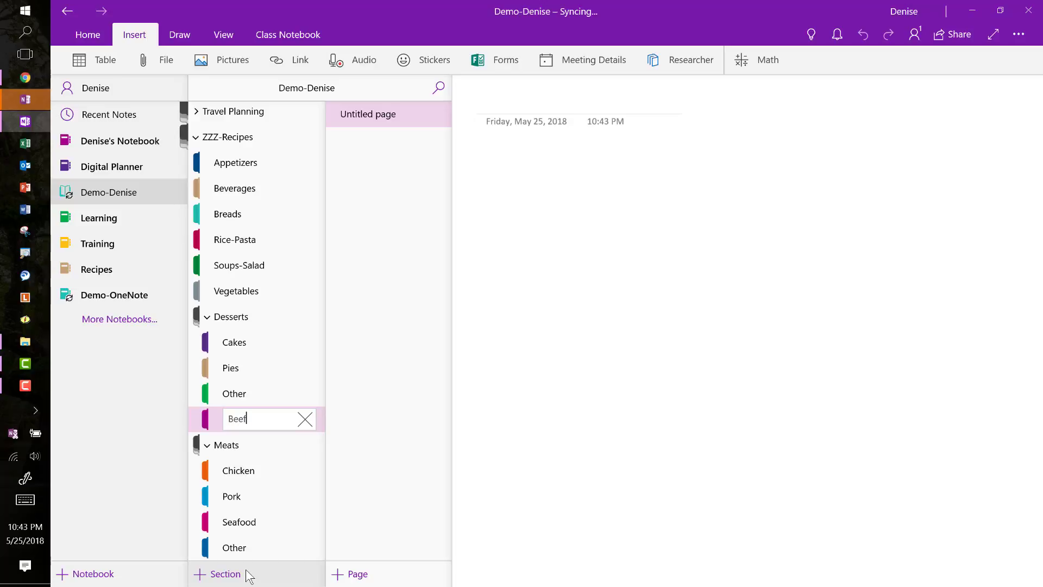
pyautogui.click(209, 421)
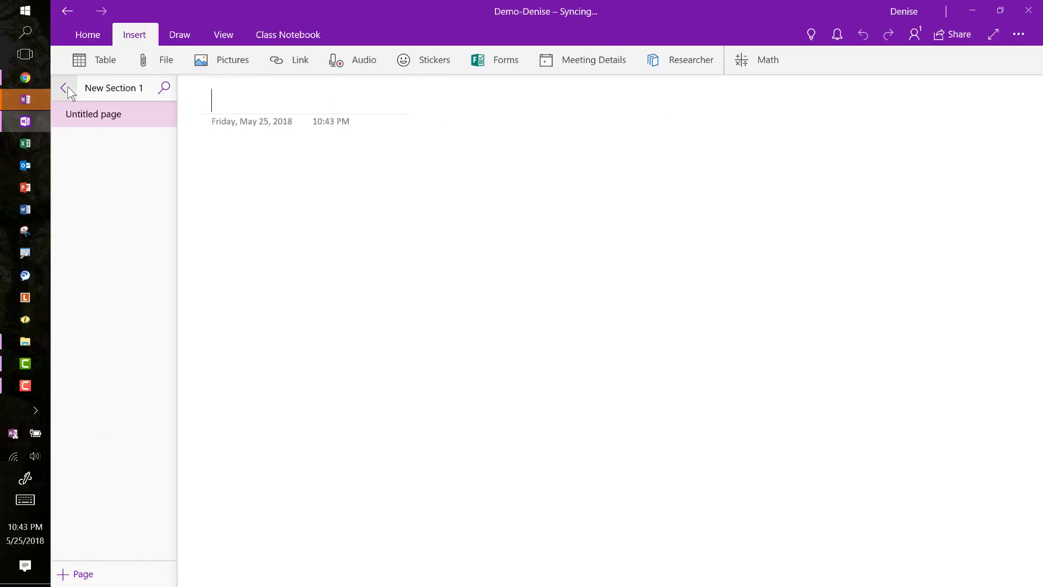
# Step: Rename New Section 1 as Beef and move it into the Meats section group, above Chicken
pyautogui.click(65, 87)
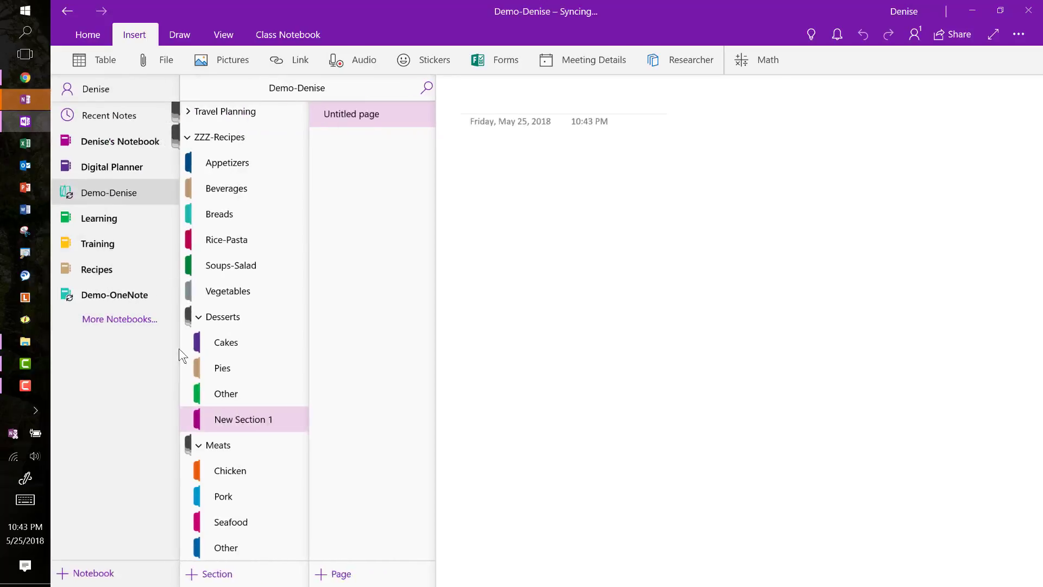
pyautogui.rightClick(254, 423)
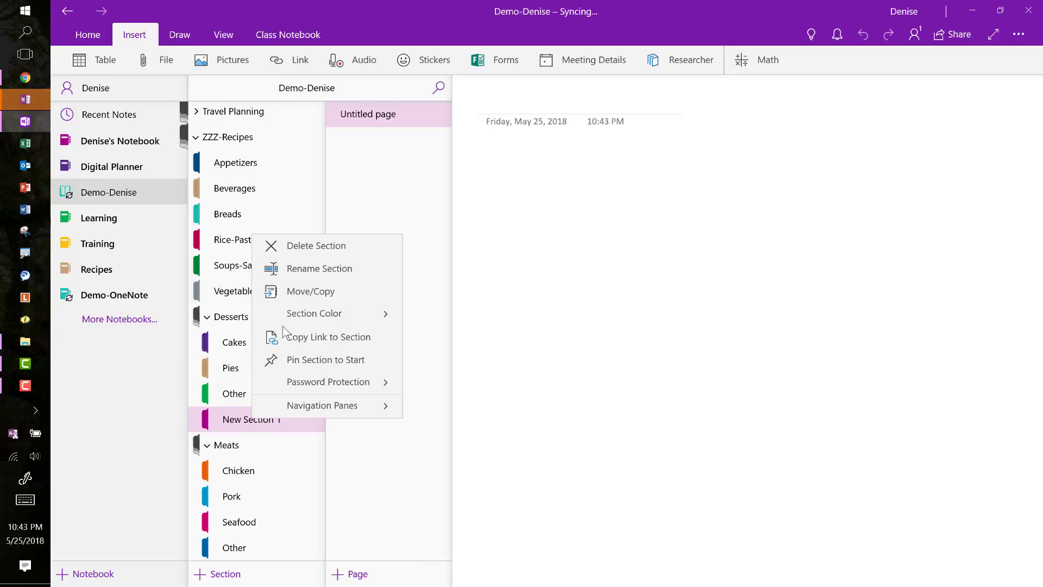
pyautogui.click(314, 272)
pyautogui.write('Be')
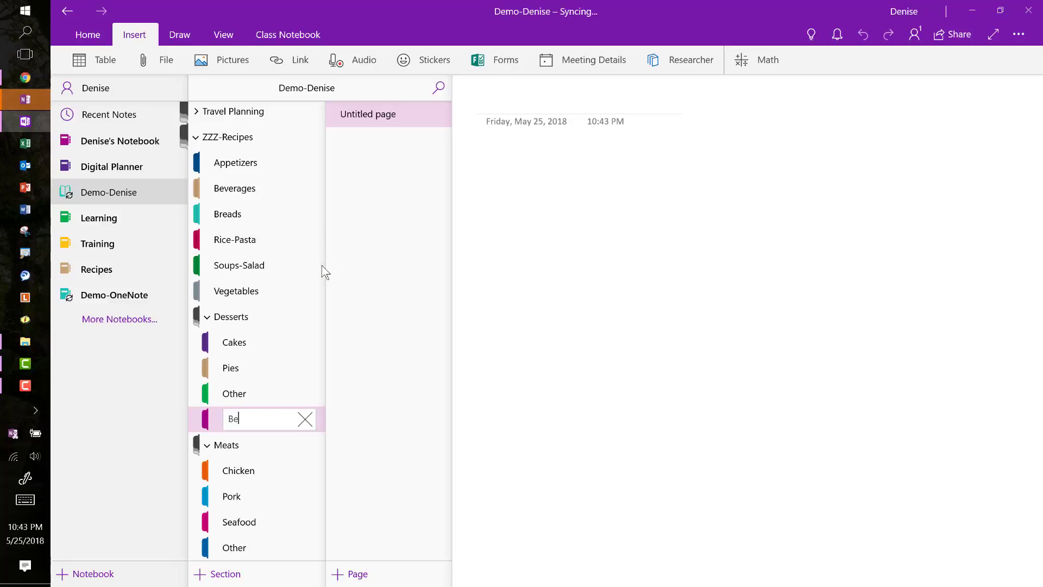
pyautogui.write('ef')
pyautogui.press('Return')
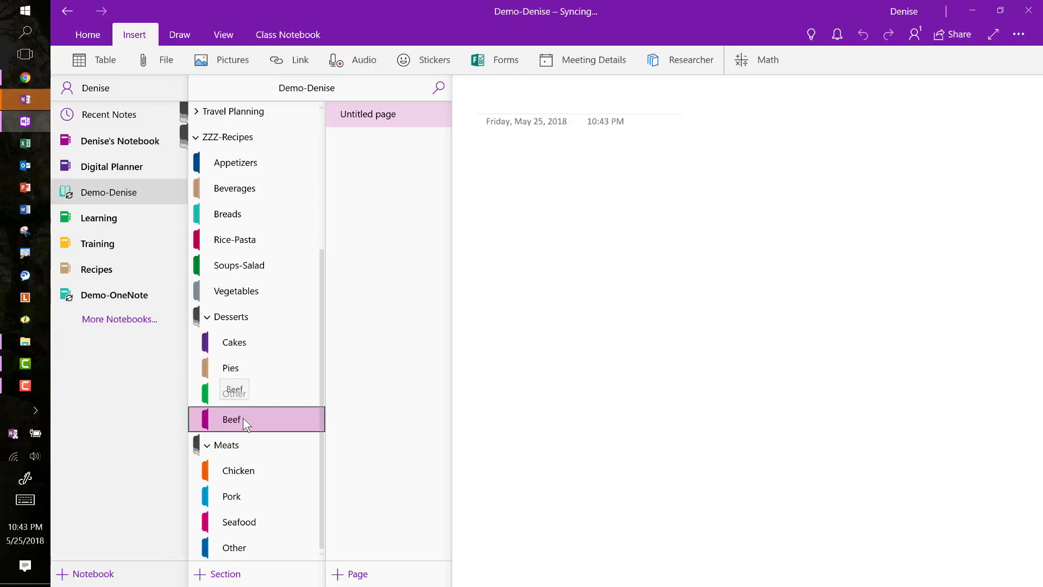
pyautogui.moveTo(243, 418); pyautogui.dragTo(249, 446)
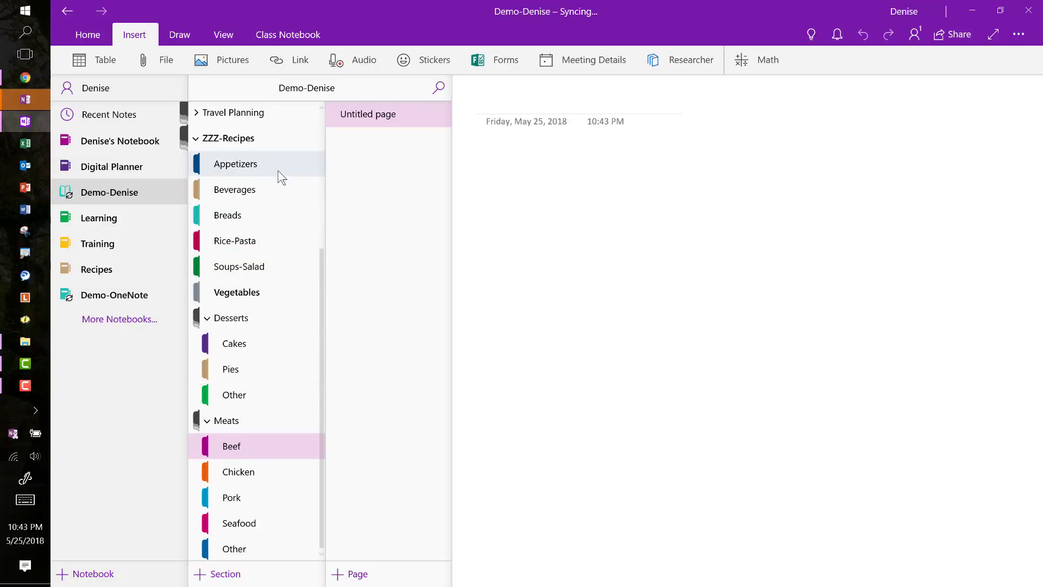
# Step: Rename the Beverages section by inserting a tropical drink emoji in front of its name
pyautogui.click(228, 190)
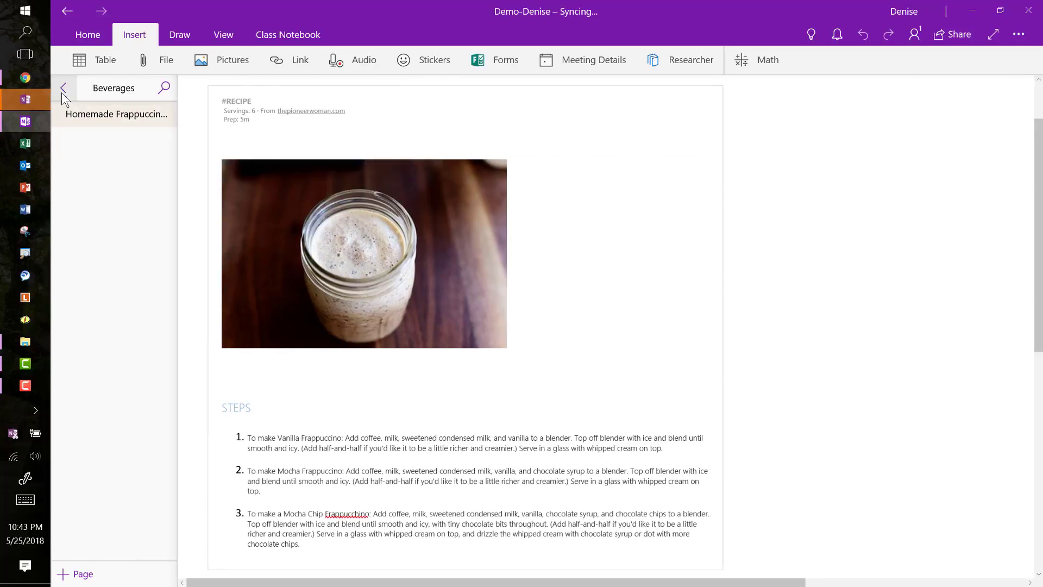
pyautogui.click(62, 91)
pyautogui.rightClick(237, 192)
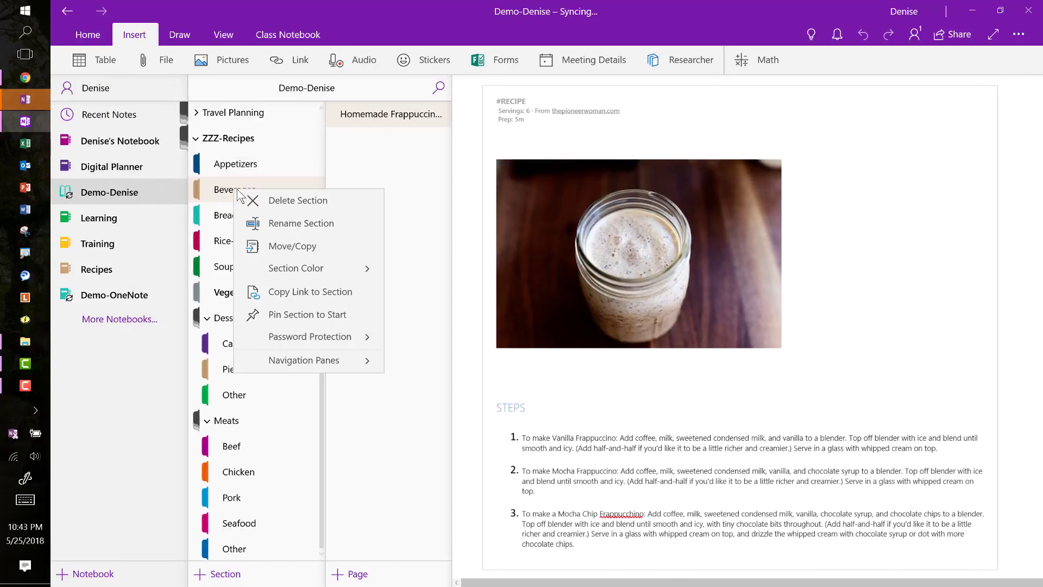
pyautogui.click(299, 225)
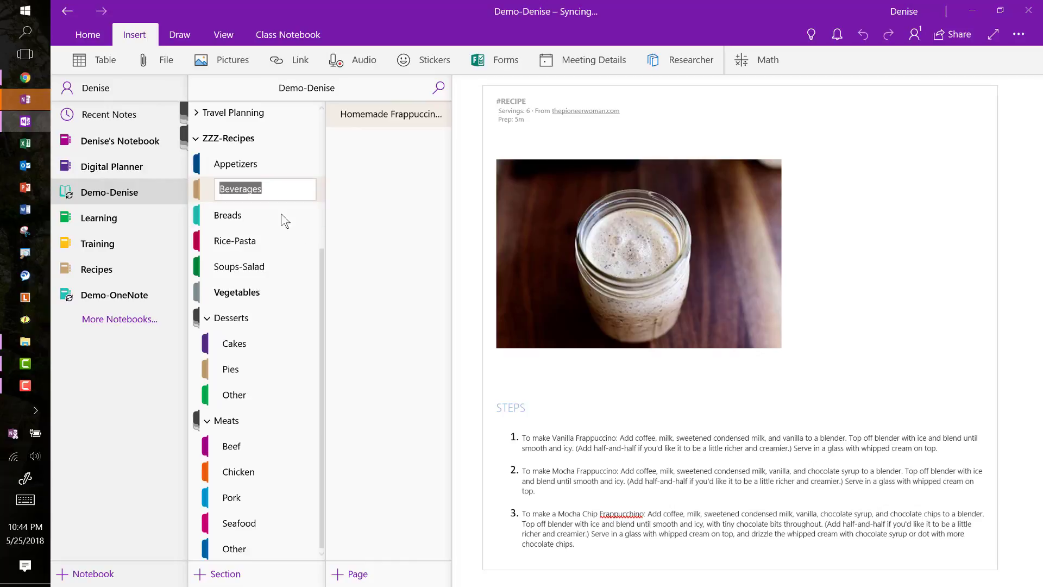
pyautogui.click(221, 188)
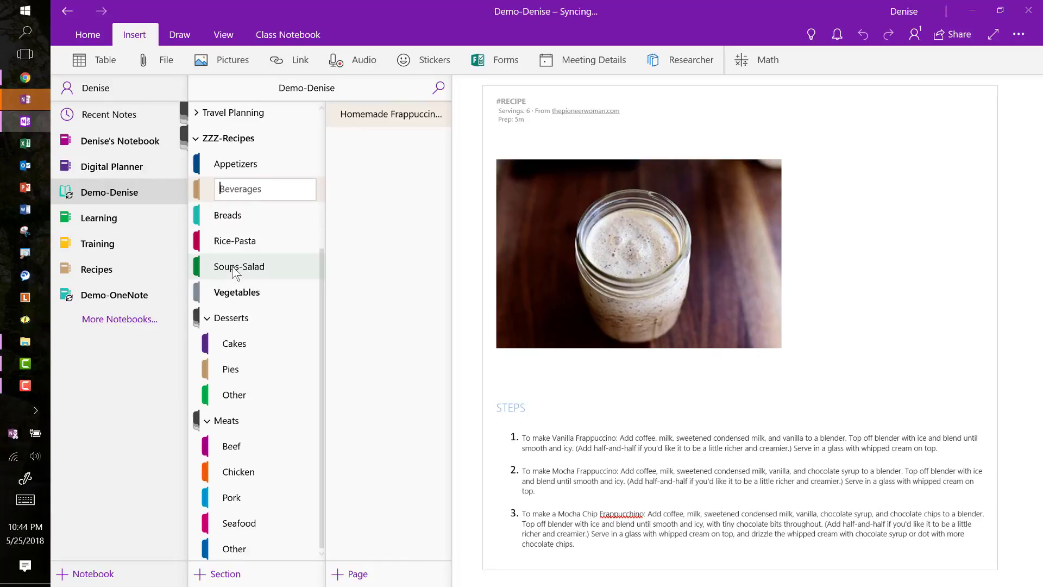
pyautogui.click(31, 499)
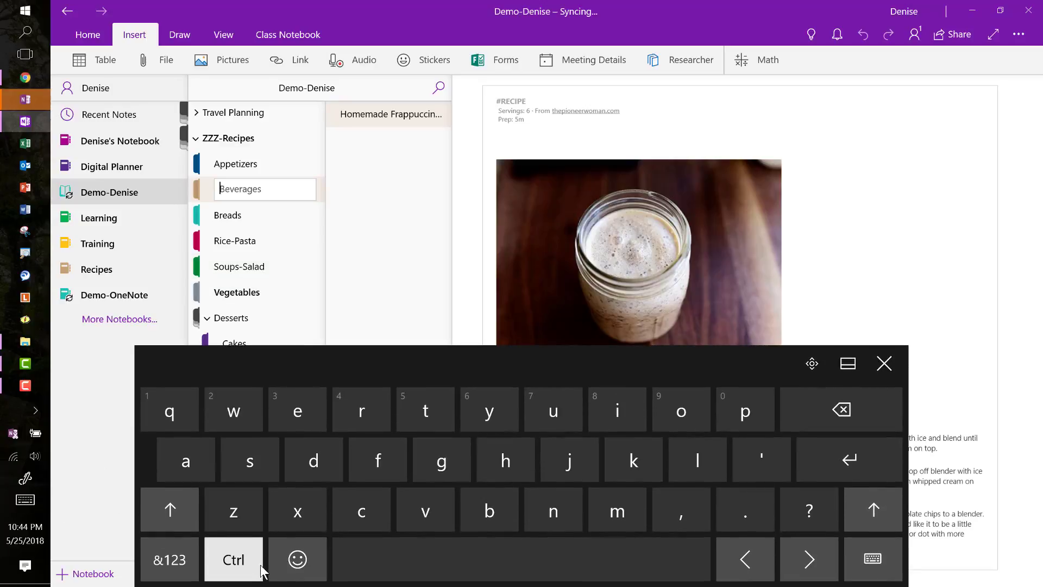
pyautogui.click(297, 559)
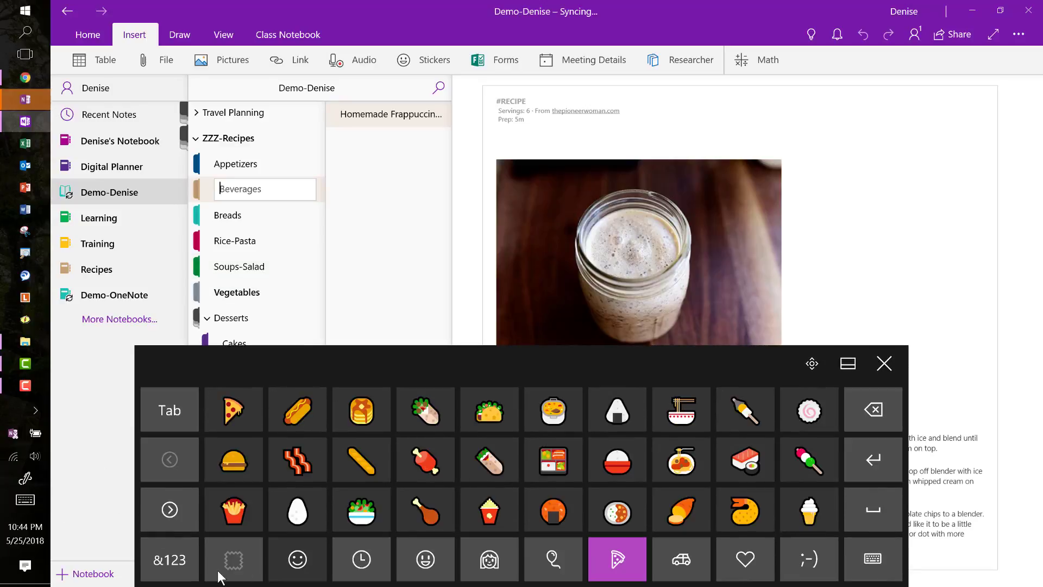
pyautogui.click(174, 516)
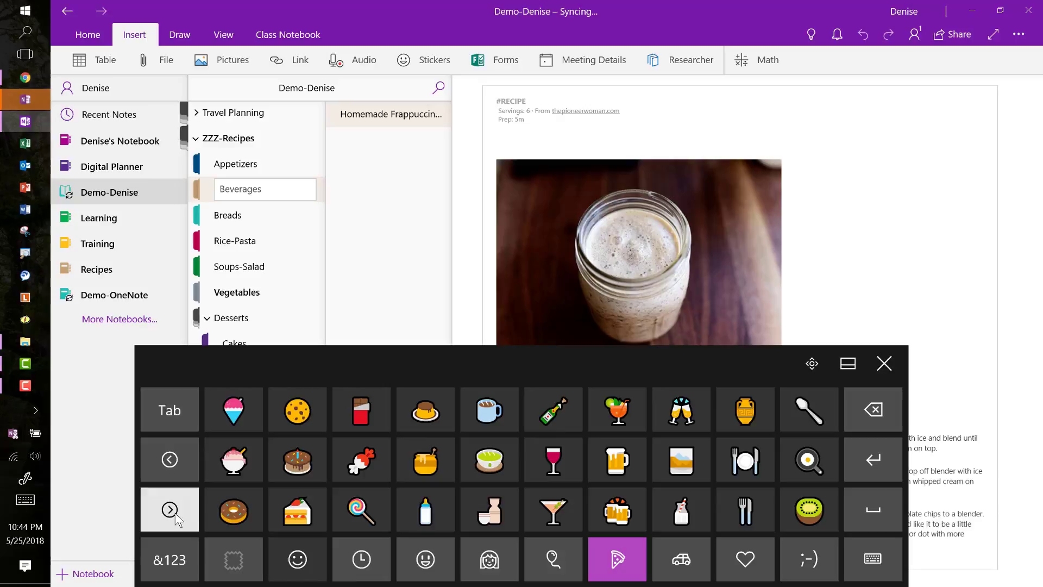
pyautogui.click(624, 403)
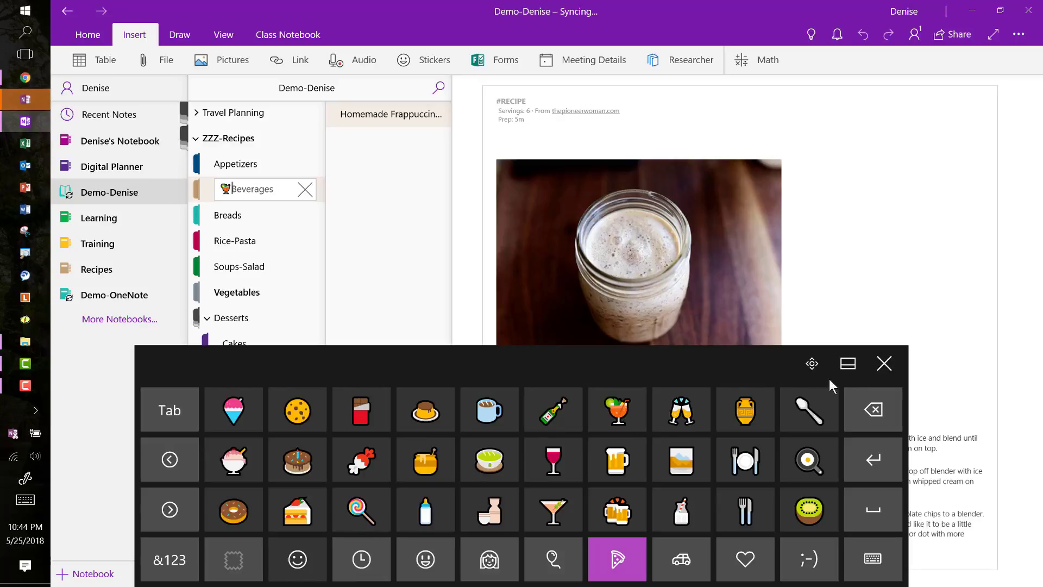
pyautogui.click(884, 363)
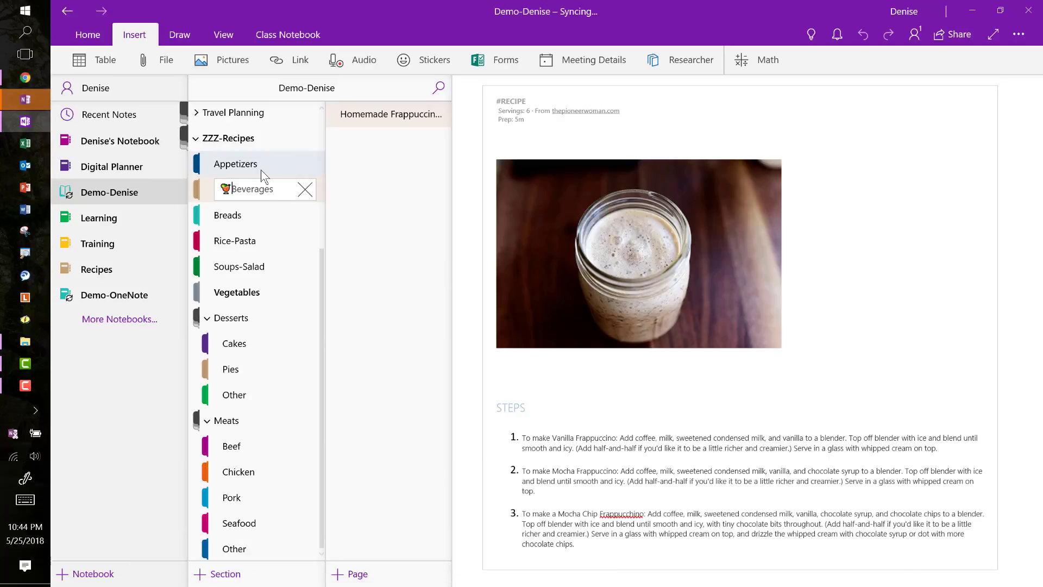
pyautogui.click(217, 194)
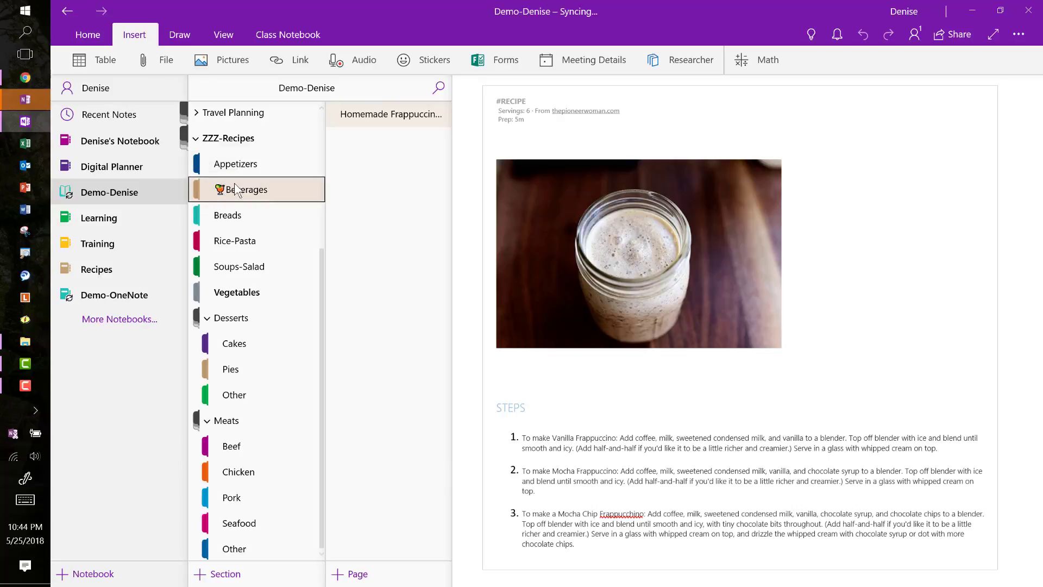
pyautogui.click(216, 216)
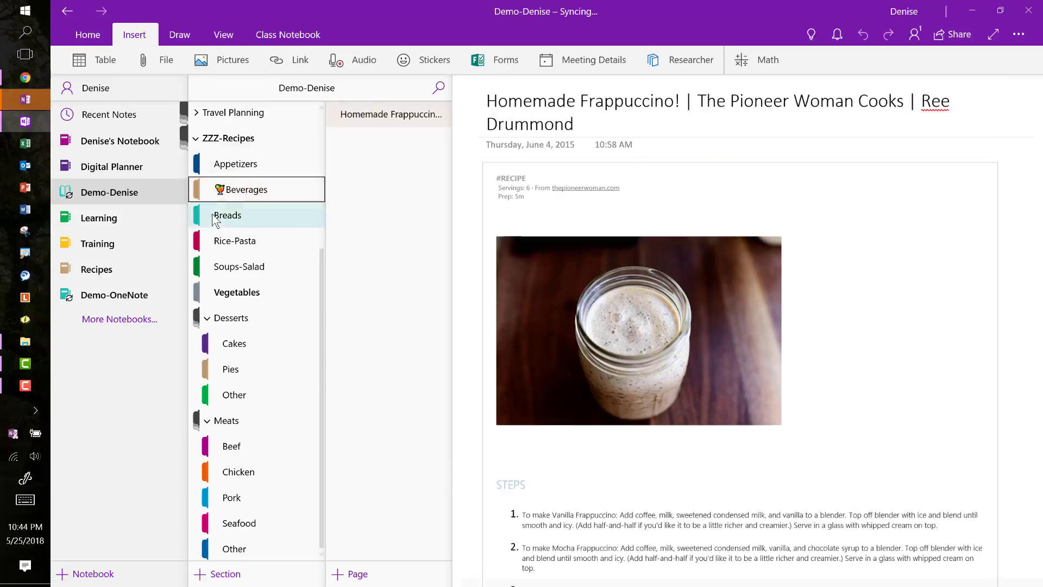
pyautogui.rightClick(214, 217)
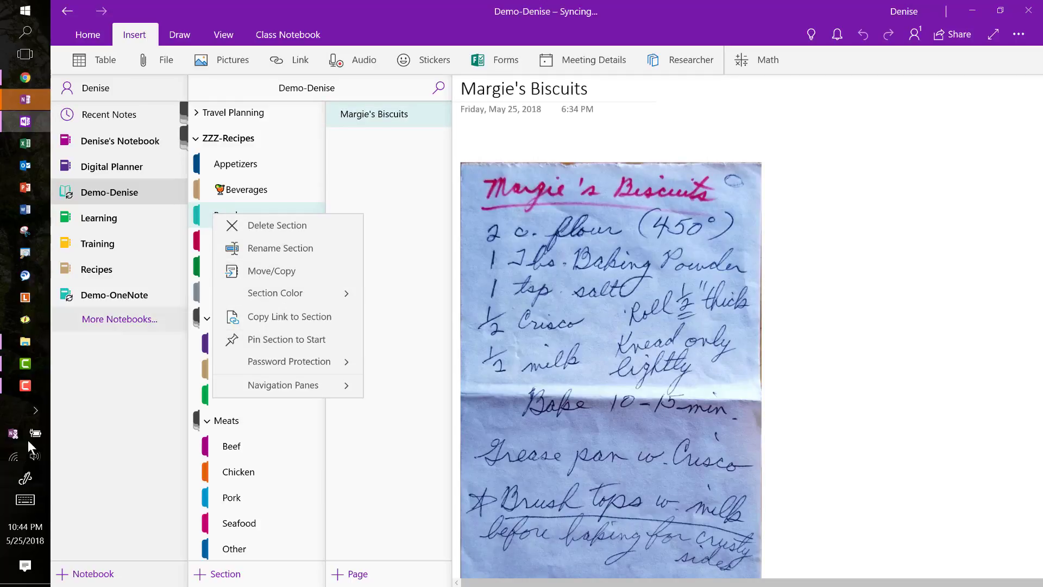
pyautogui.click(23, 504)
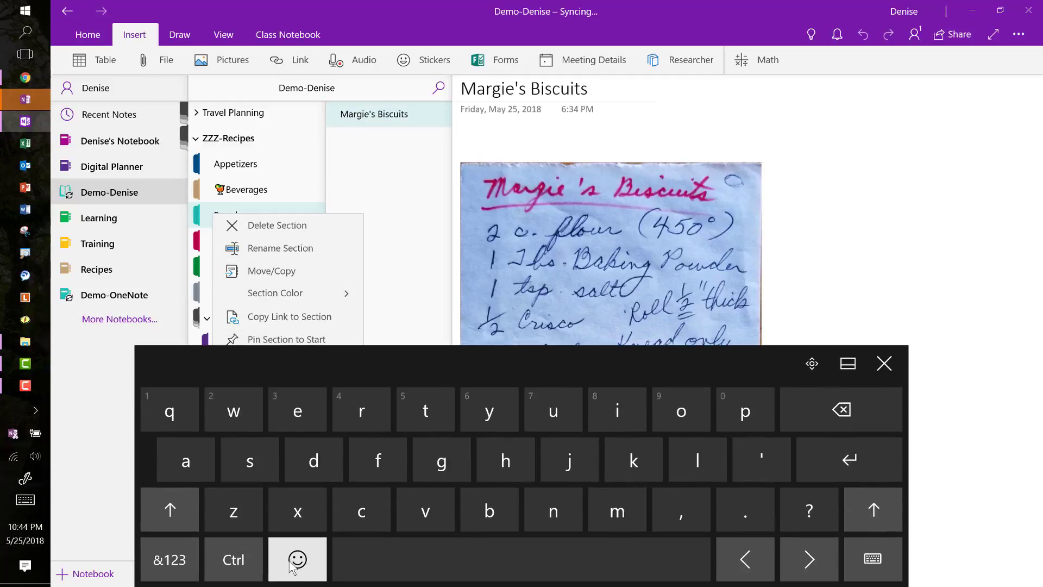
pyautogui.click(297, 560)
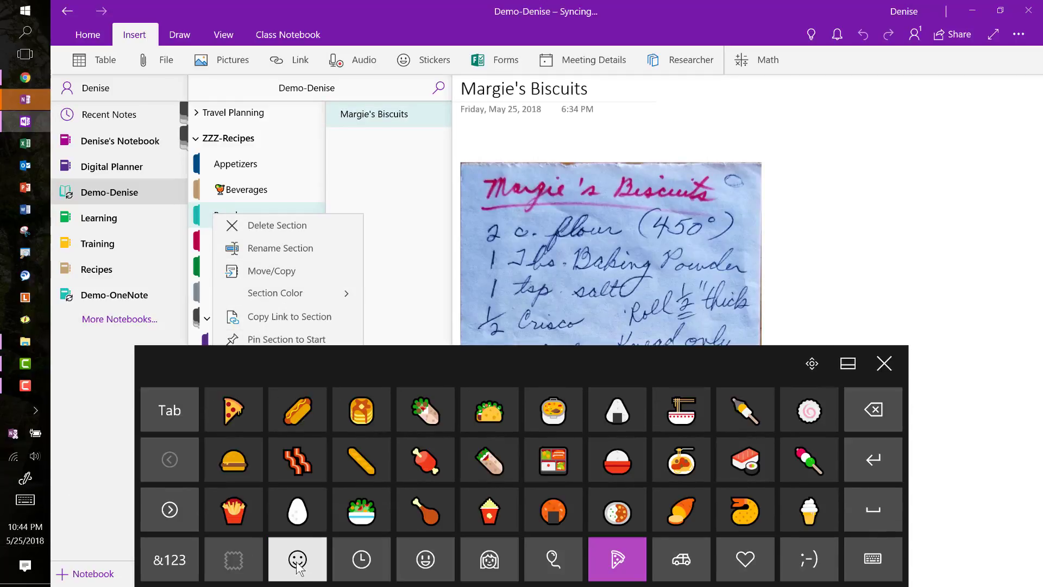
pyautogui.click(173, 511)
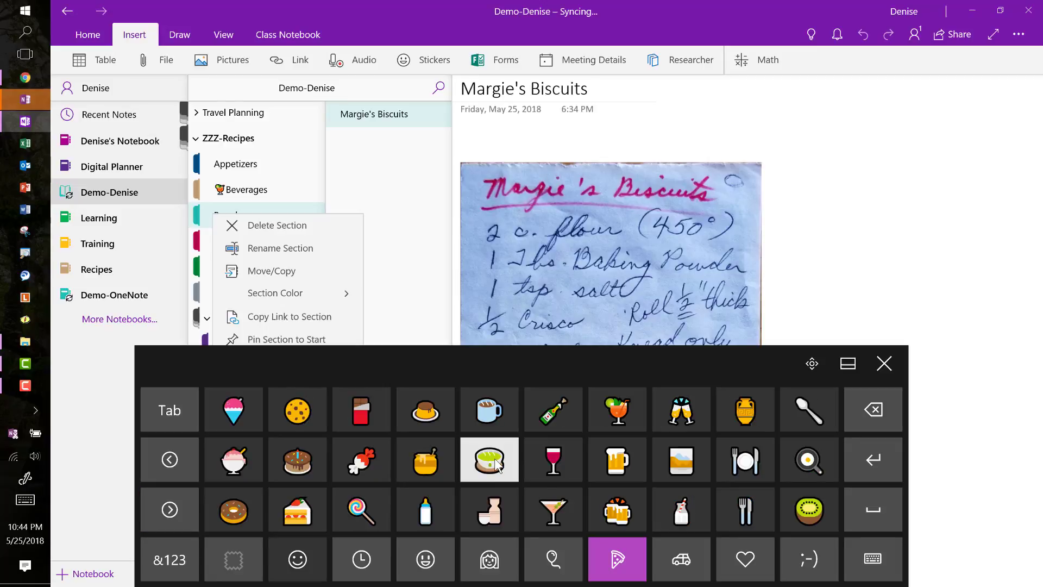
pyautogui.click(172, 510)
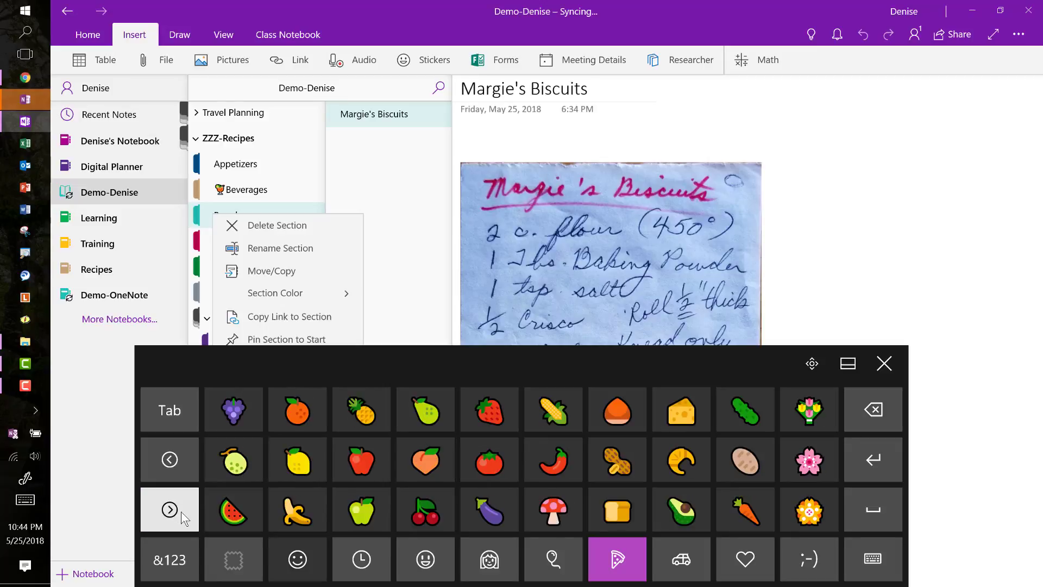
pyautogui.click(884, 363)
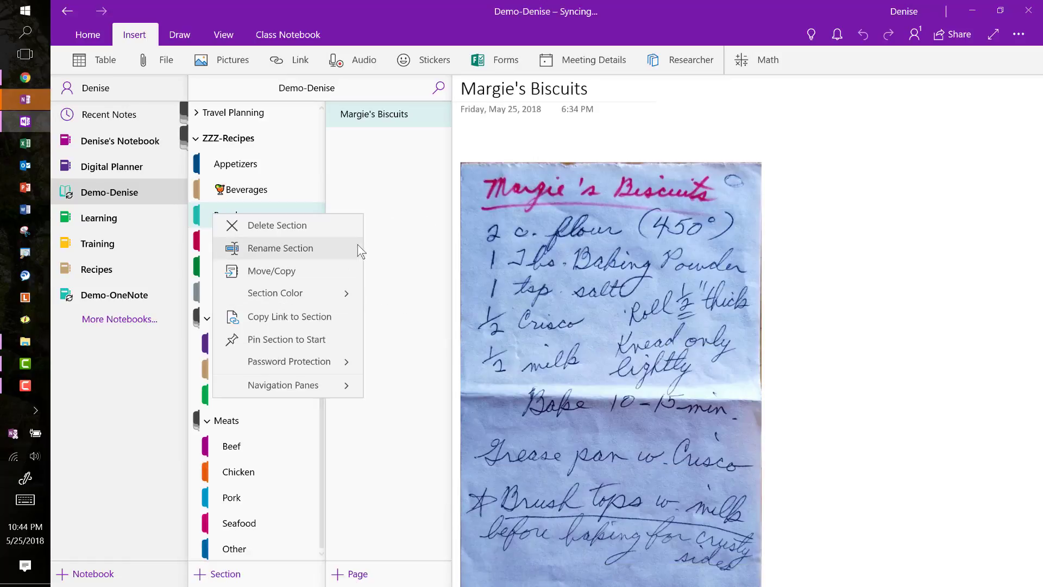
pyautogui.click(272, 196)
pyautogui.click(62, 88)
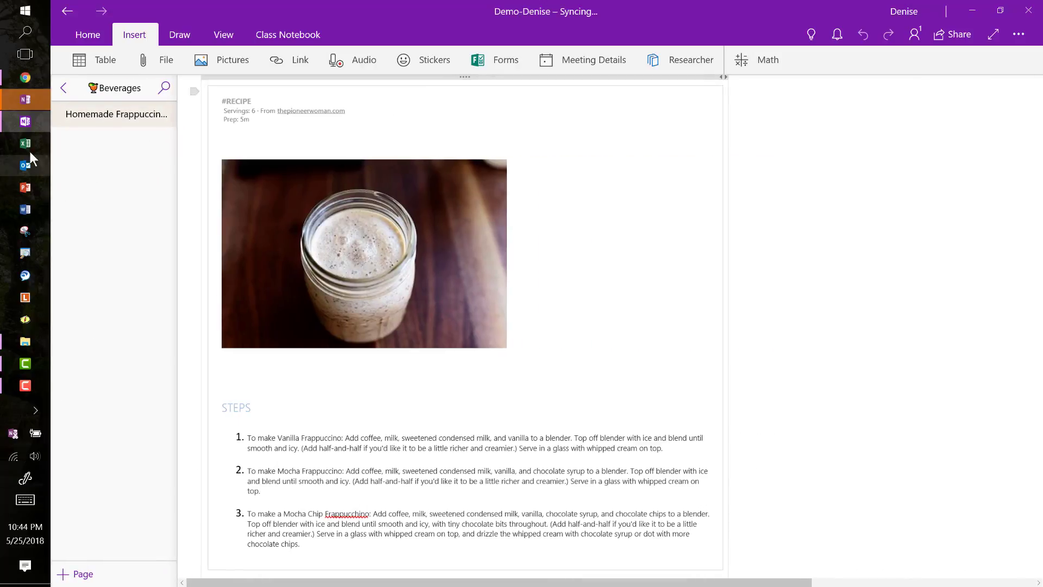
pyautogui.click(61, 88)
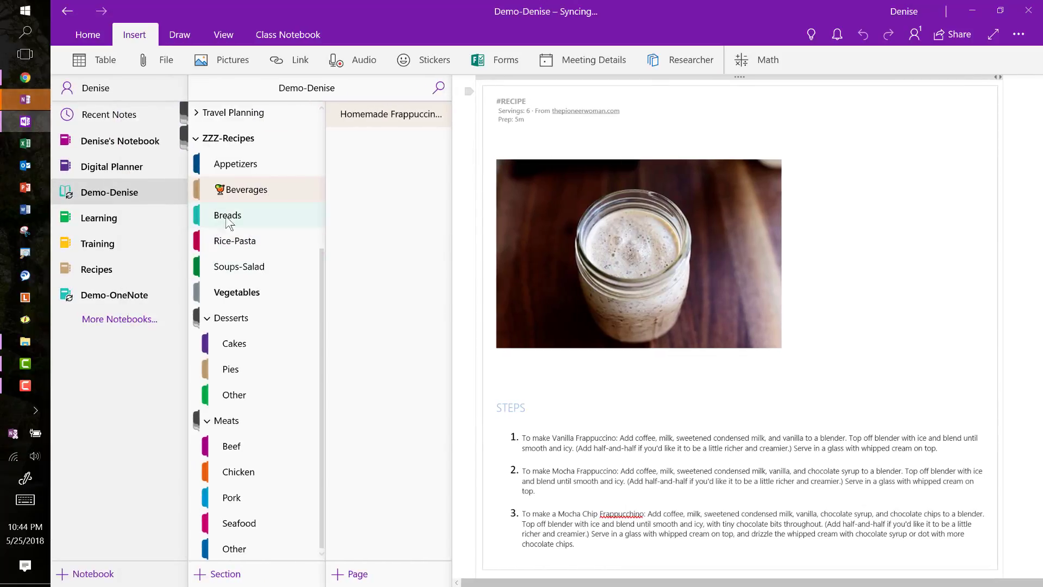
# Step: Rename the Breads section by inserting a bread emoji in front of its name
pyautogui.rightClick(227, 215)
pyautogui.click(292, 238)
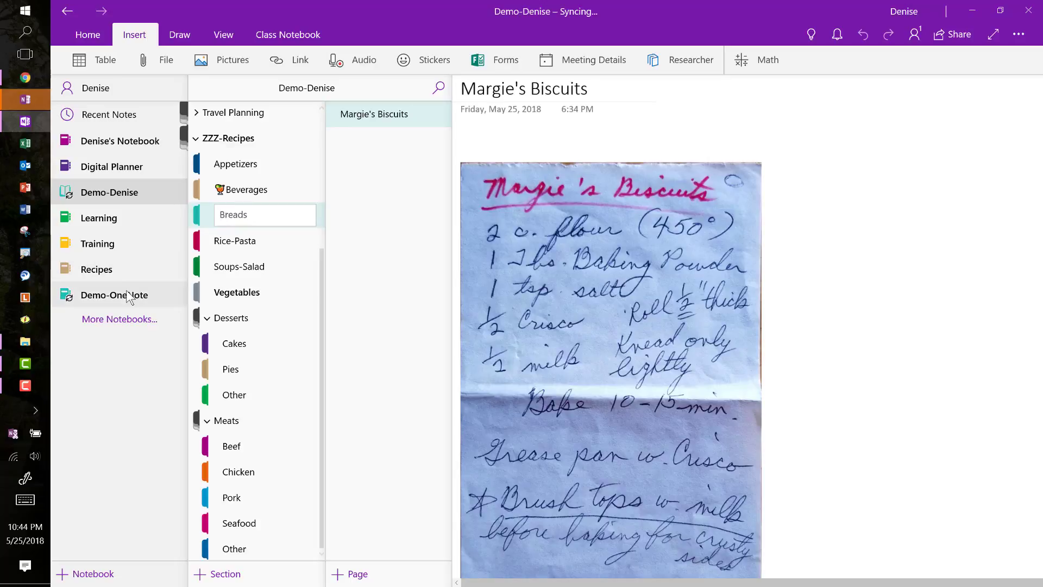
pyautogui.click(31, 498)
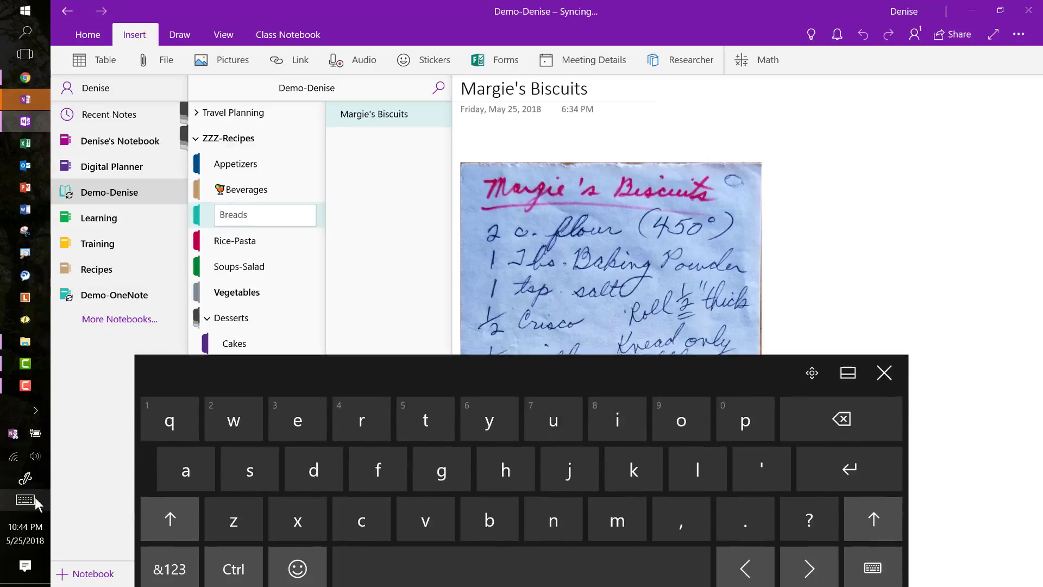
pyautogui.click(298, 560)
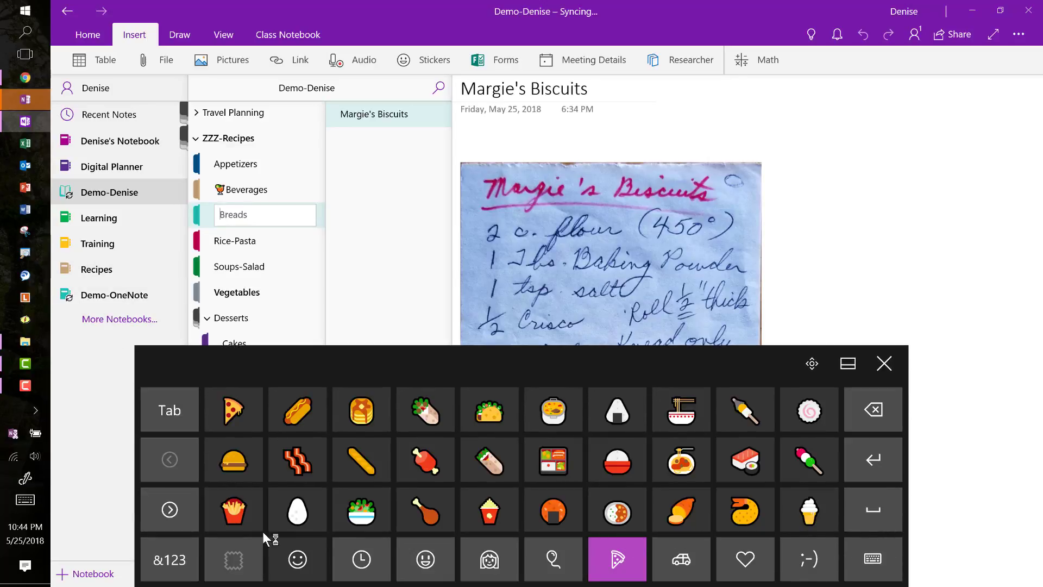
pyautogui.click(169, 509)
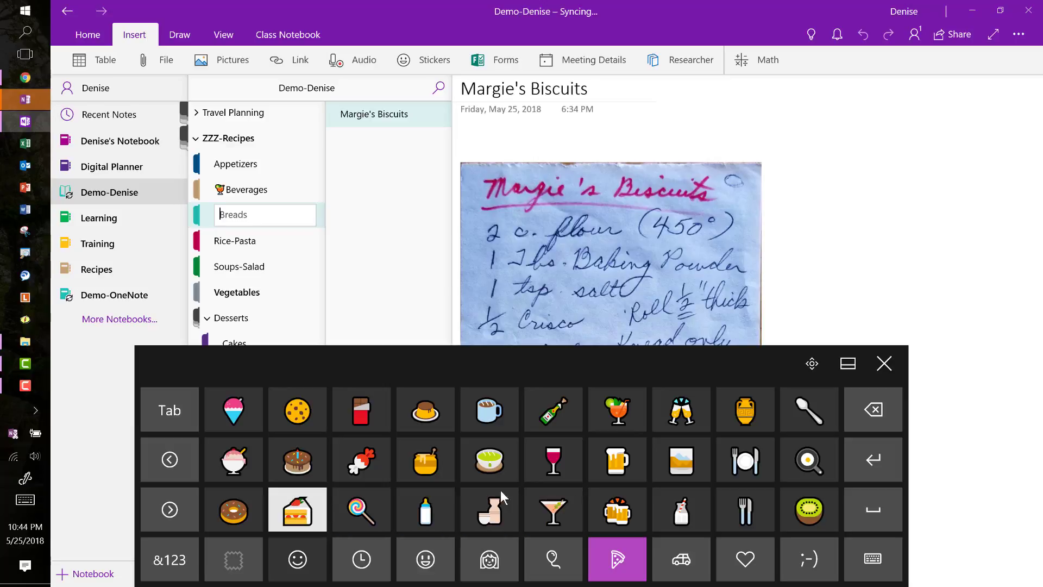
pyautogui.click(170, 509)
pyautogui.click(617, 527)
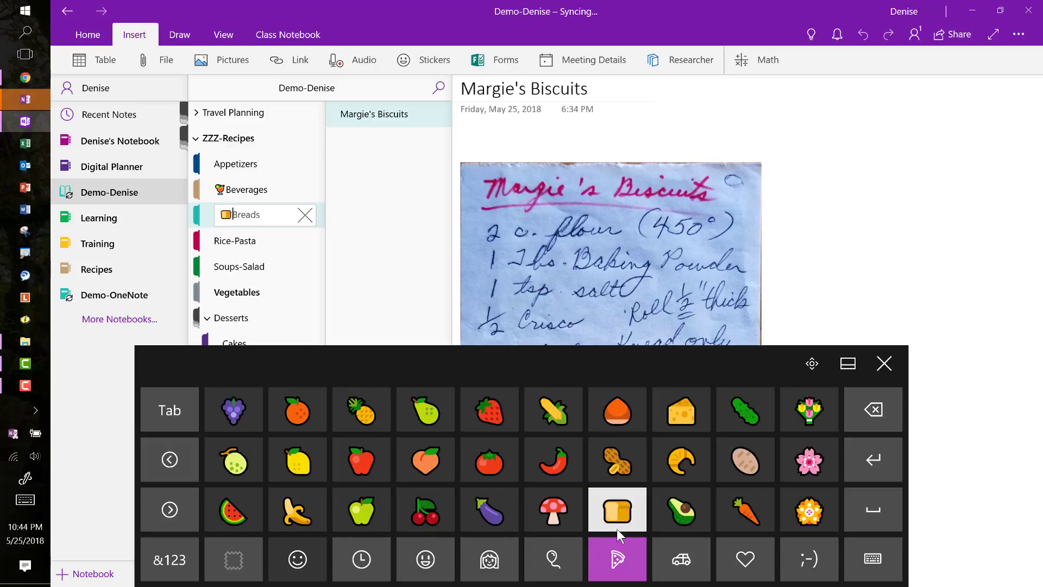
pyautogui.press('Return')
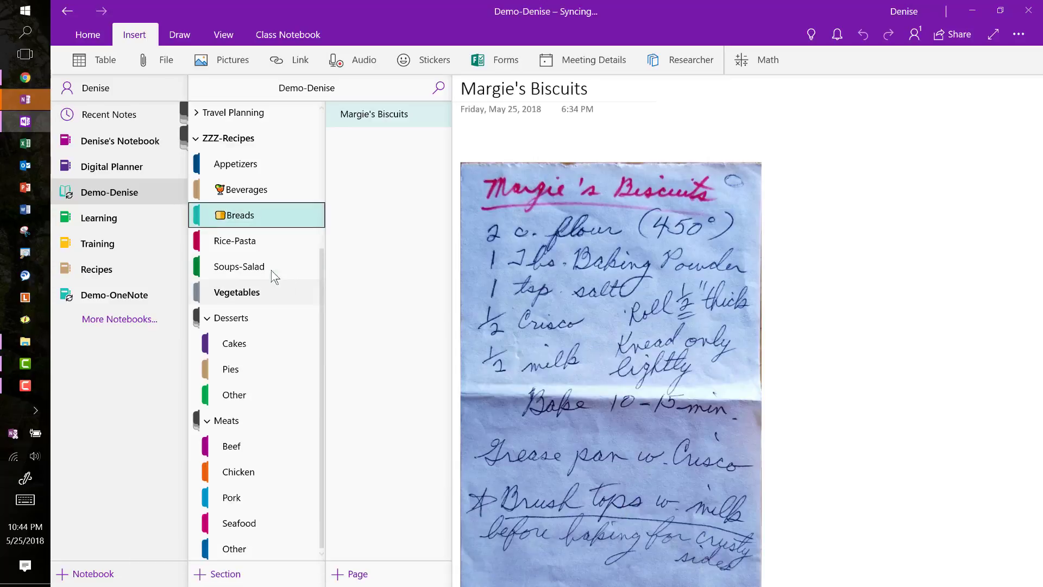
pyautogui.click(233, 352)
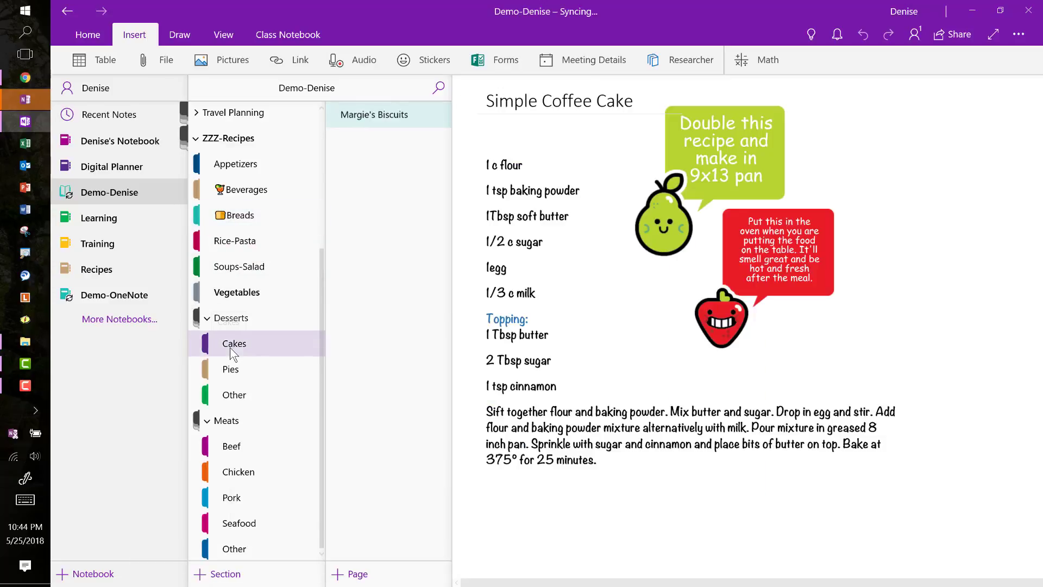
pyautogui.rightClick(233, 352)
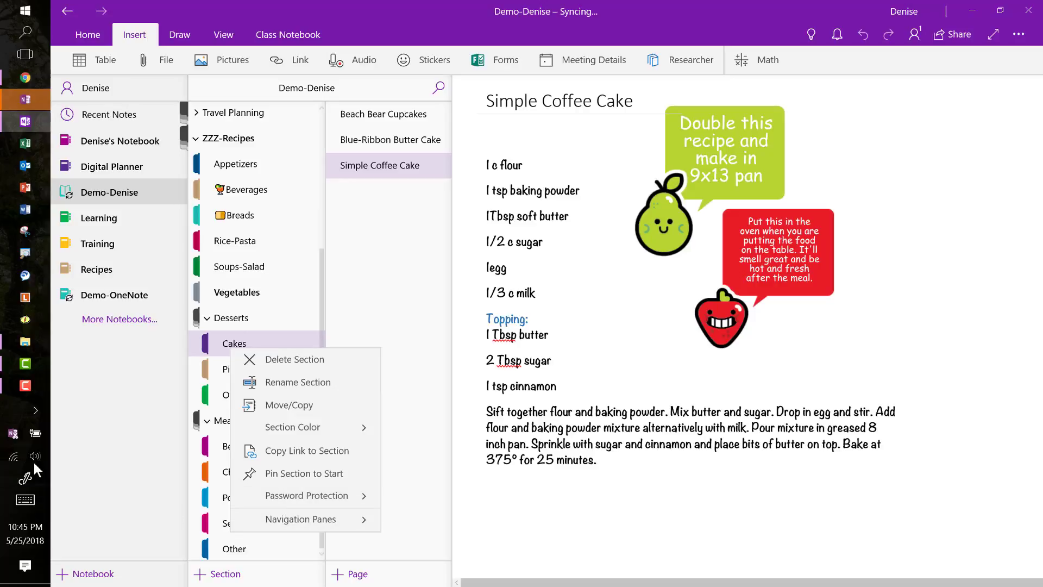
pyautogui.click(25, 499)
pyautogui.click(297, 559)
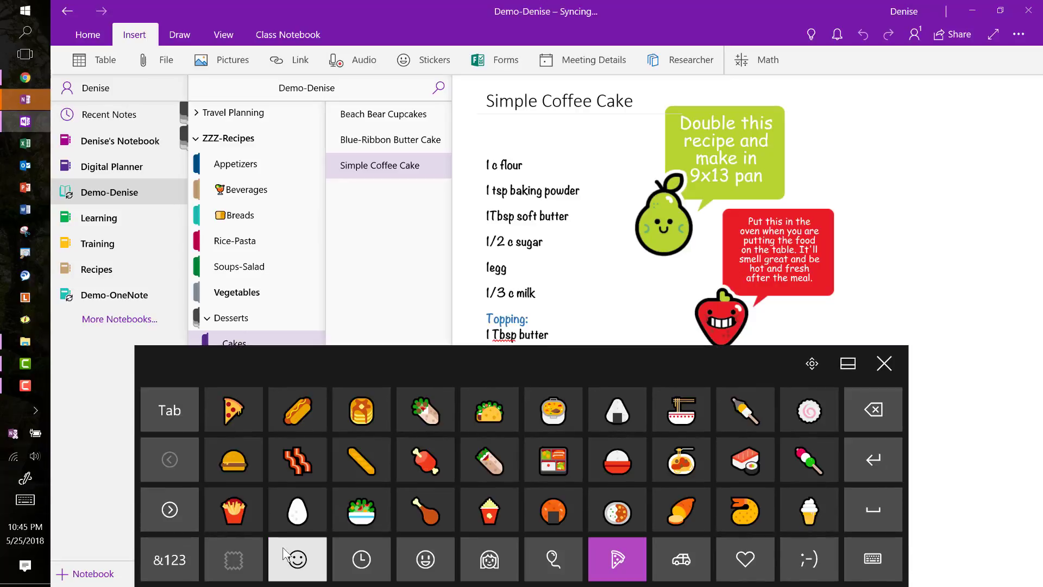
pyautogui.click(176, 521)
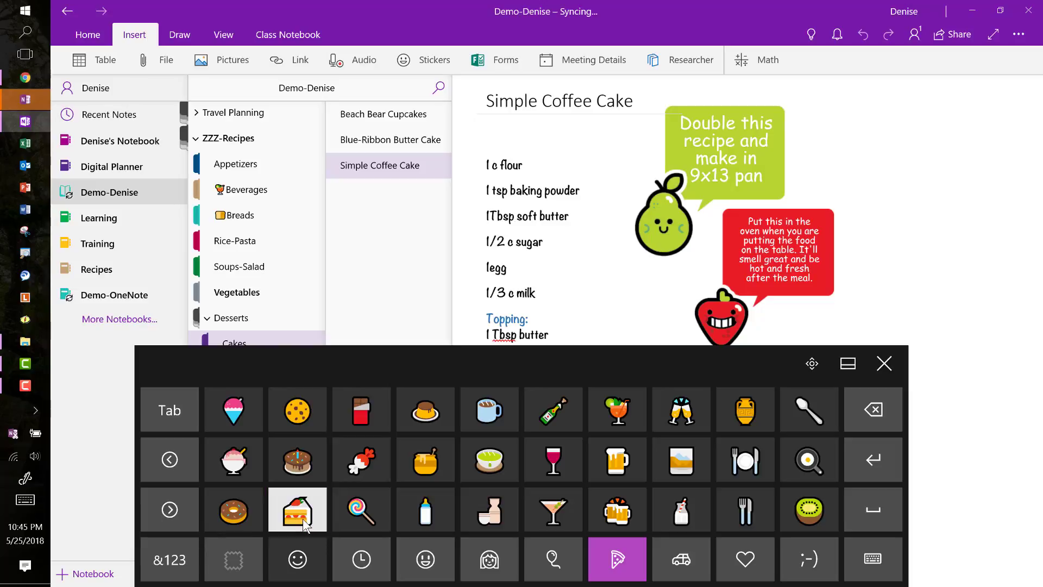
pyautogui.click(884, 363)
# Step: Rename the Cakes section in the Desserts group by inserting a cake slice emoji in front of its name
pyautogui.rightClick(220, 346)
pyautogui.click(275, 382)
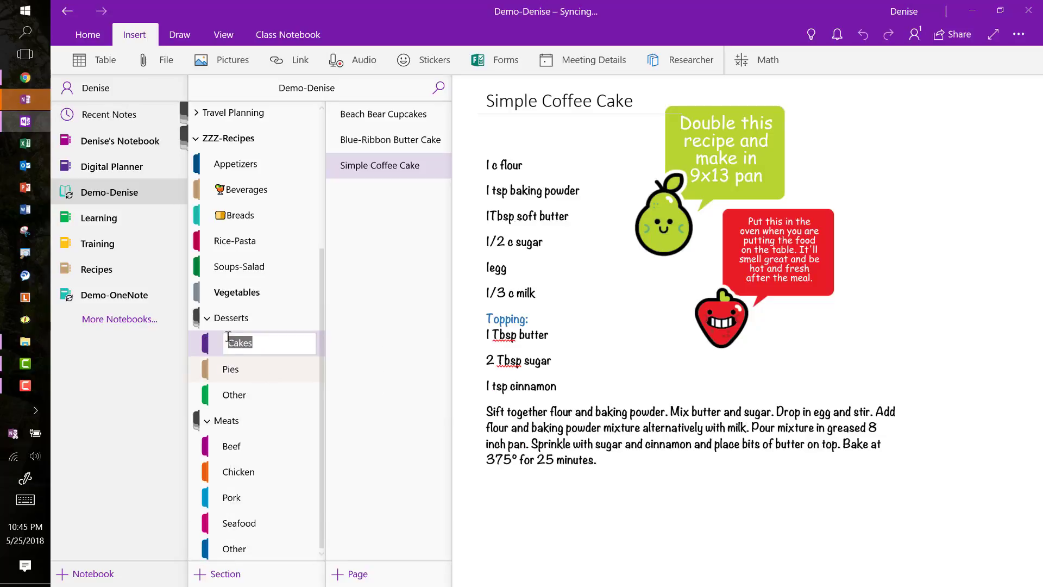
pyautogui.press('BackSpace')
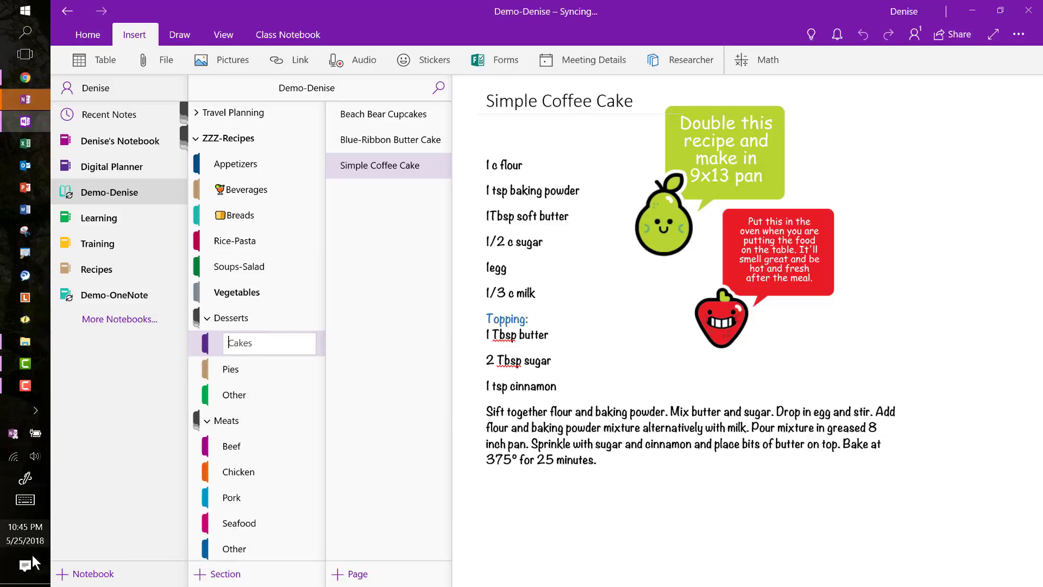
pyautogui.click(25, 499)
pyautogui.click(298, 560)
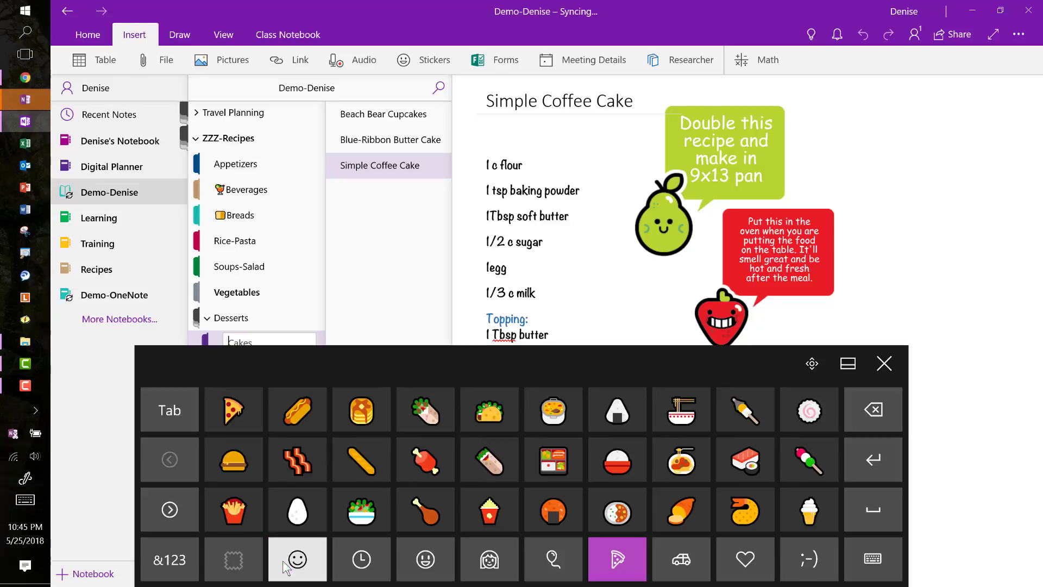
pyautogui.click(170, 509)
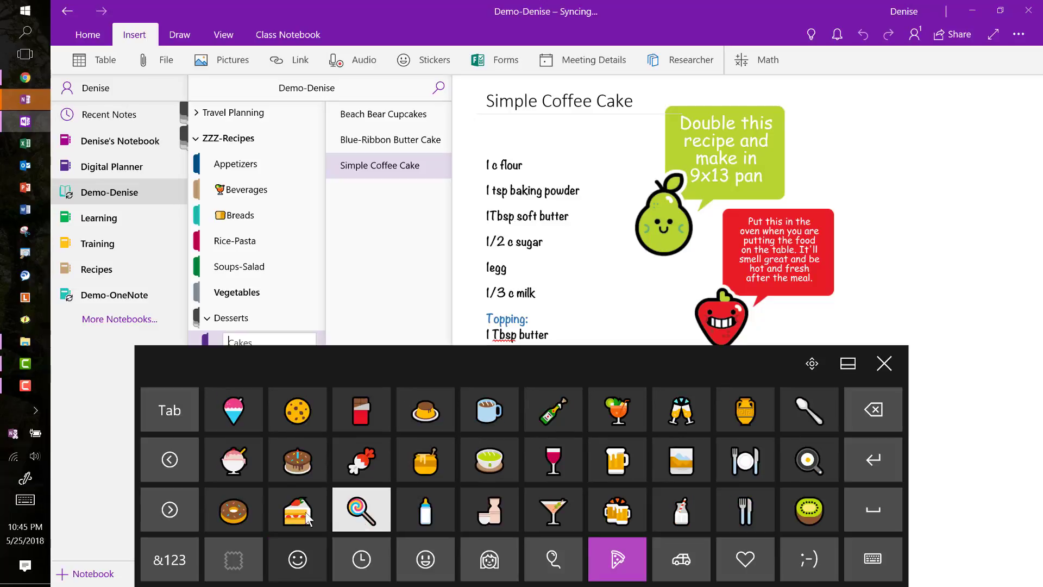
pyautogui.click(297, 509)
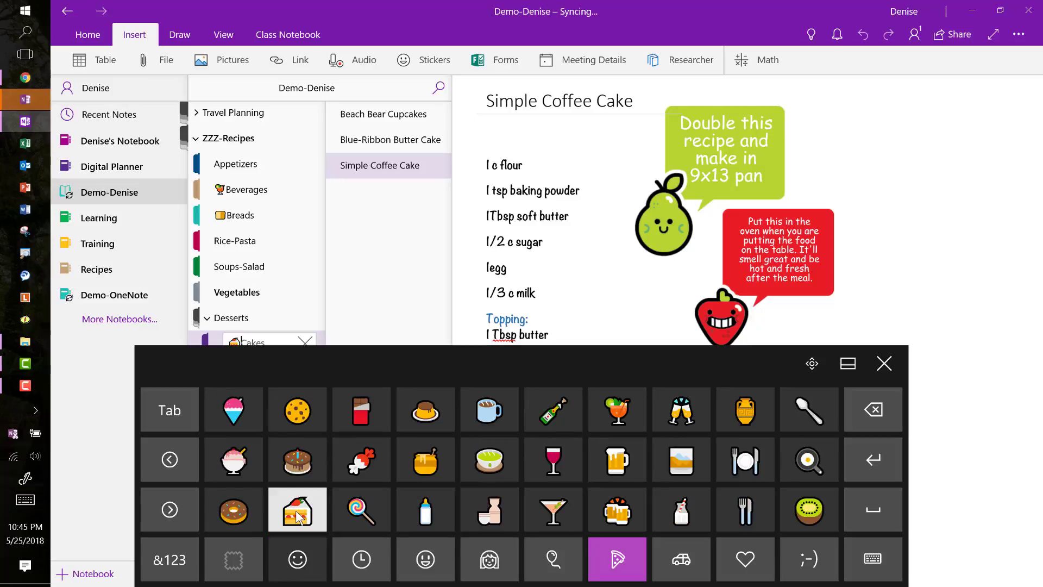
pyautogui.click(884, 363)
pyautogui.press('Return')
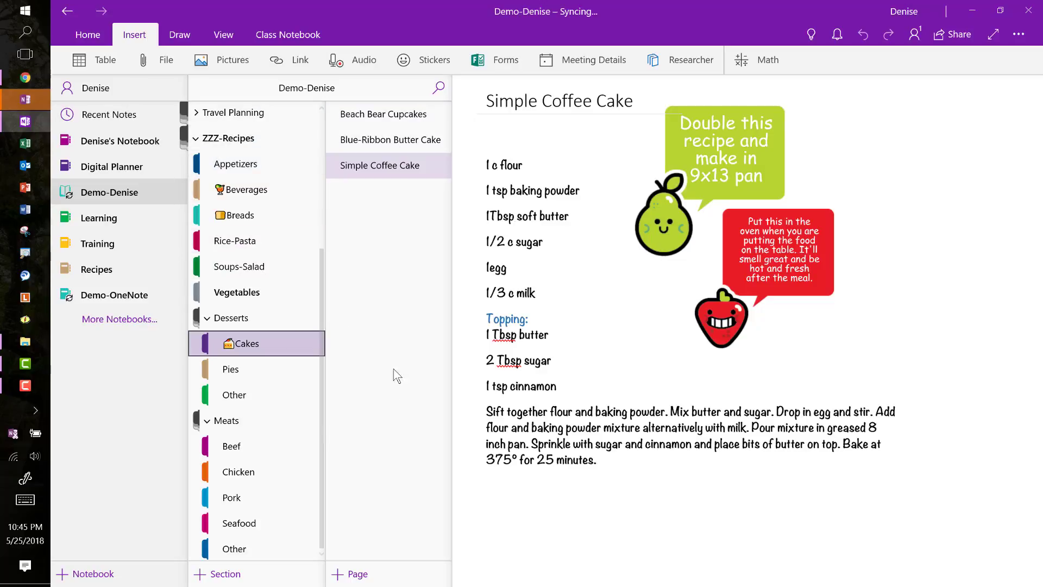
# Step: Turn on page previews for the page list
pyautogui.rightClick(370, 435)
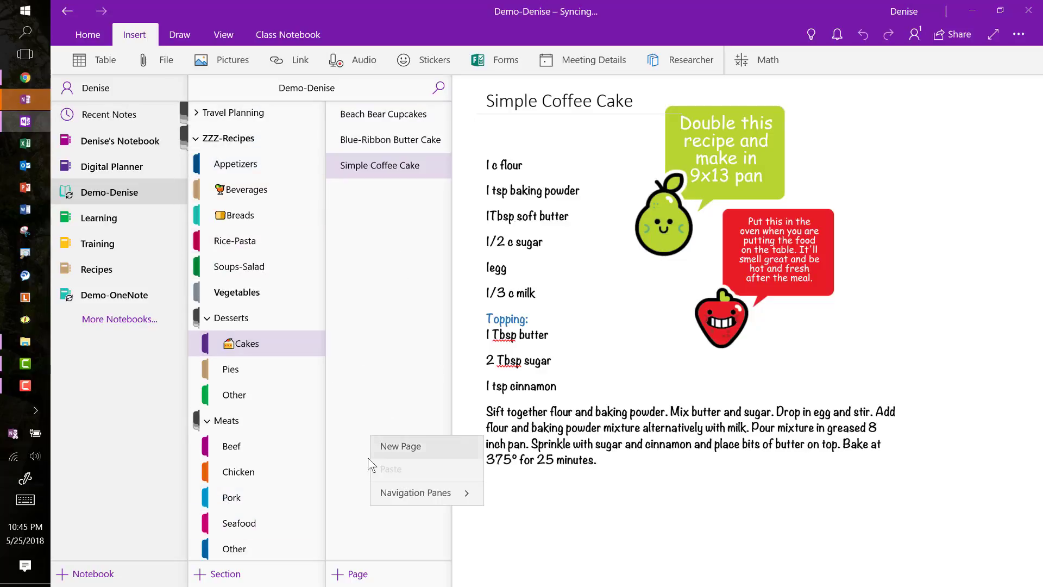
pyautogui.click(413, 492)
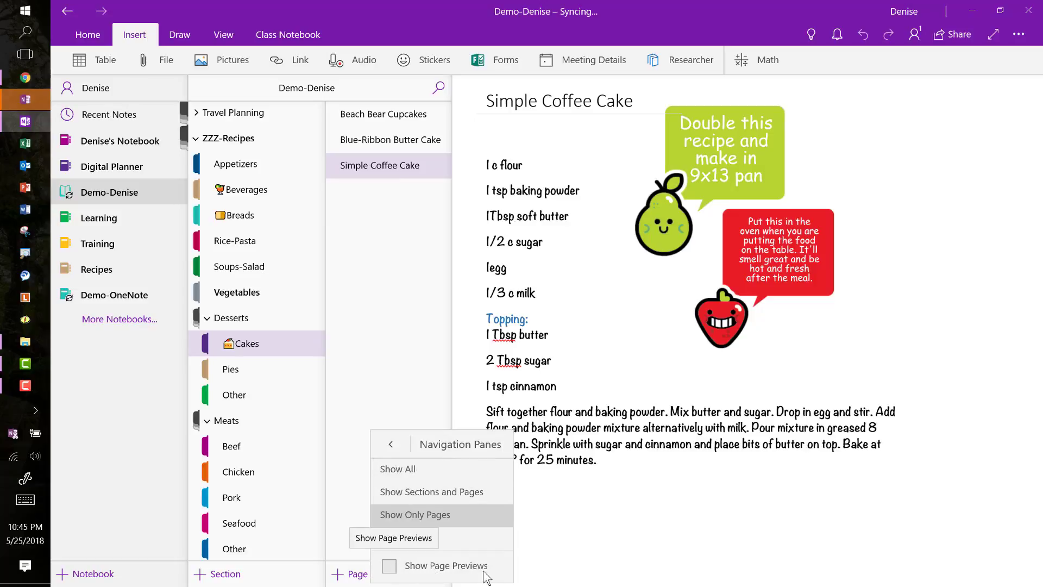
pyautogui.click(445, 568)
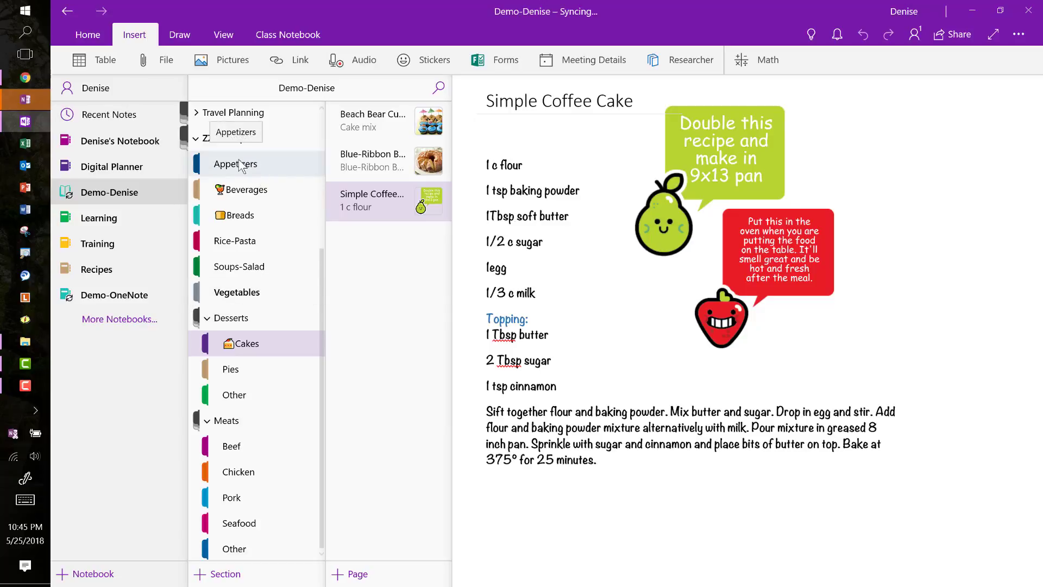
# Step: View the Beach Bear Cupcakes and Blue-Ribbon Butter Cake recipes in the Cakes section
pyautogui.click(367, 123)
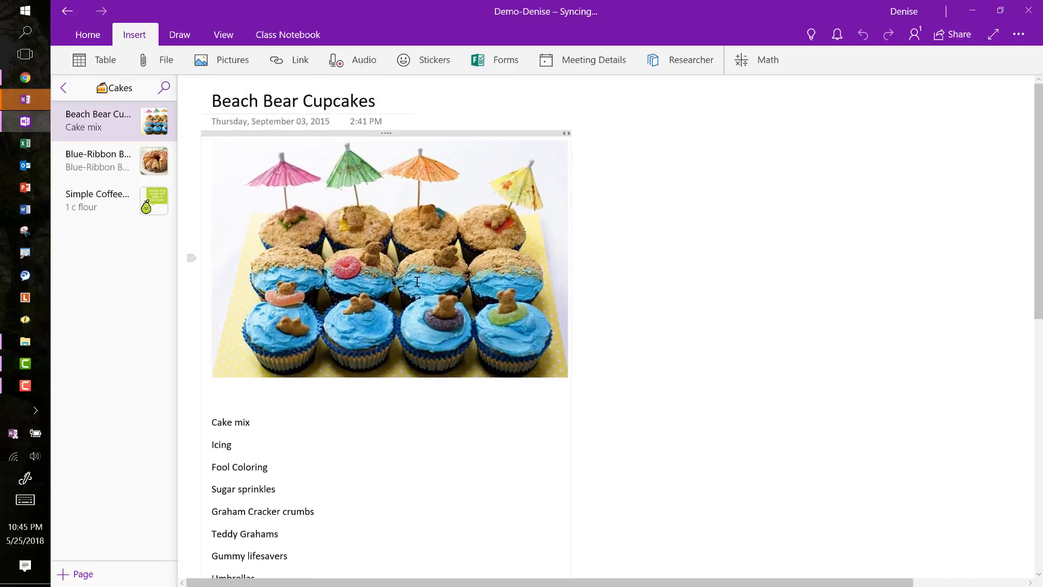
pyautogui.click(158, 162)
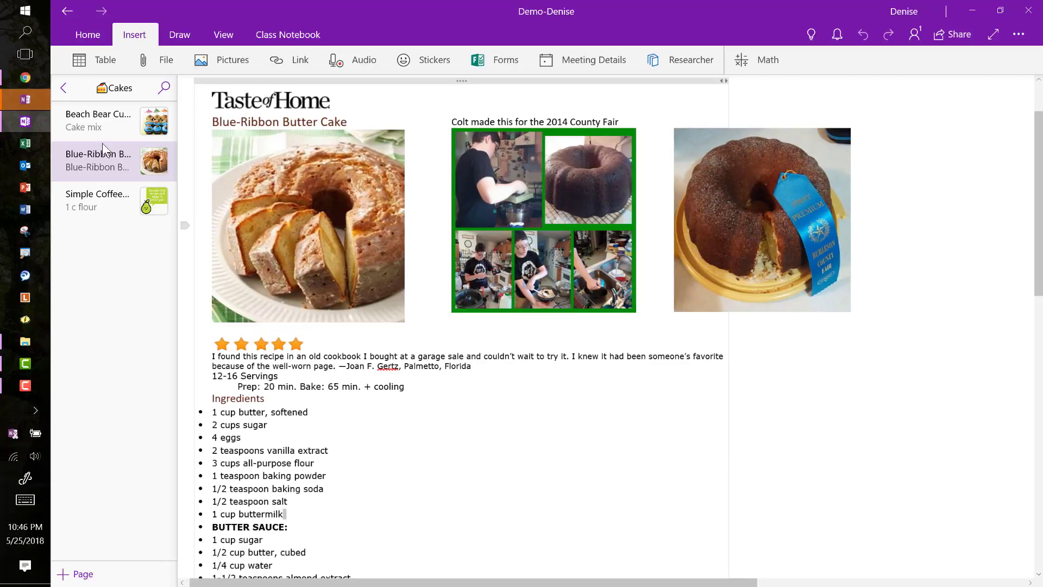
pyautogui.click(64, 88)
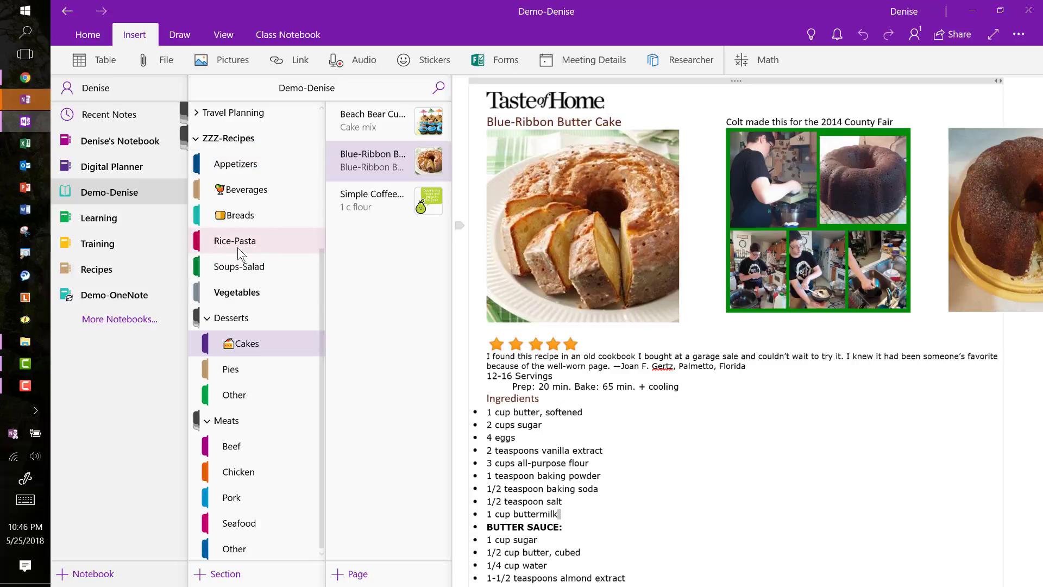
# Step: Open the Recipes notebook and examine its emoji-labelled sections and the page previews in Cakes
pyautogui.scroll(2, 238, 247)
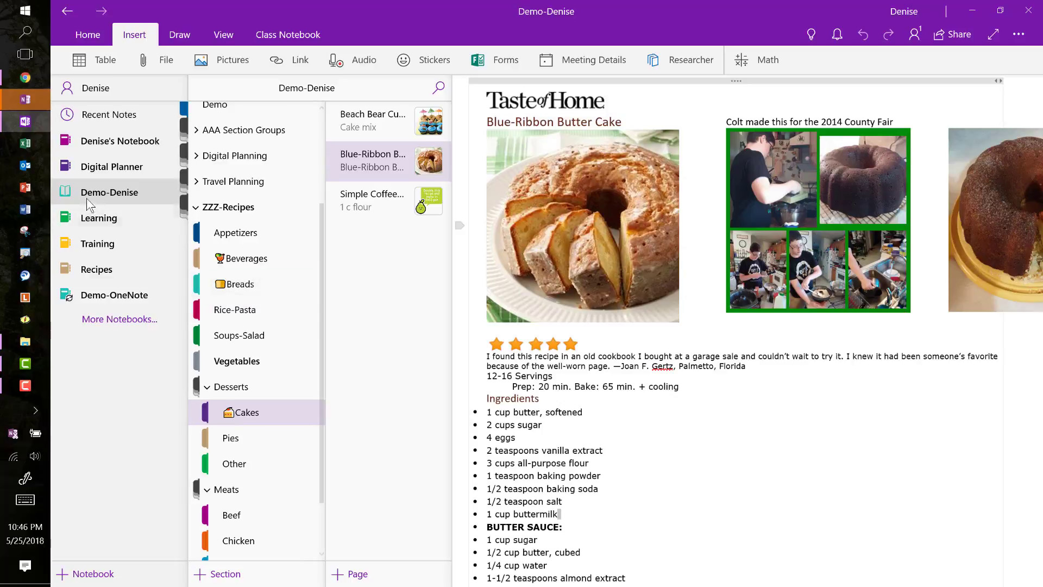
pyautogui.click(94, 272)
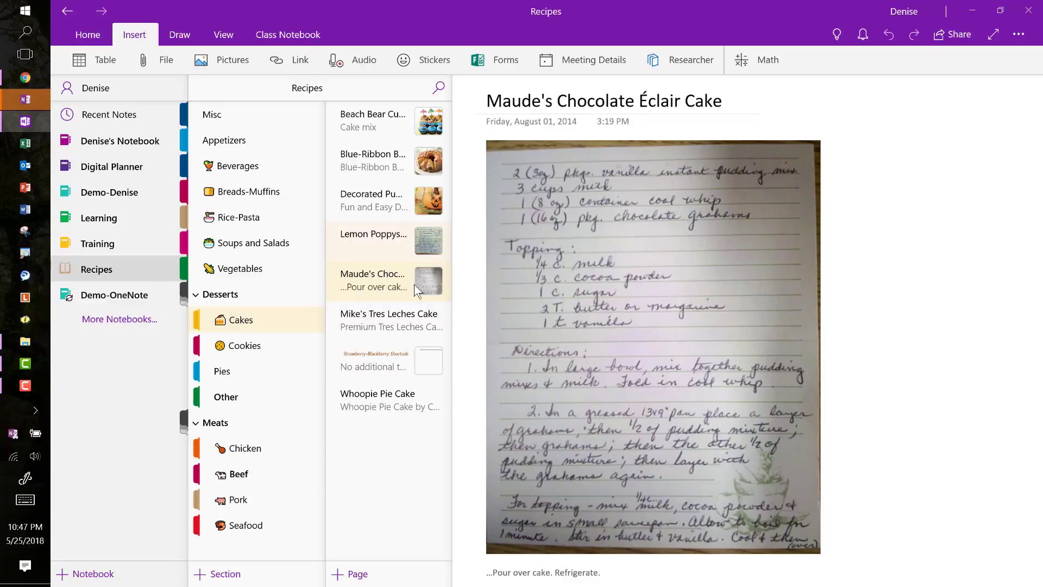
pyautogui.moveTo(305, 281); pyautogui.dragTo(37, 132)
# Step: Return to the demo notebook and open its Demo section to view the trainer's contact page
pyautogui.click(108, 192)
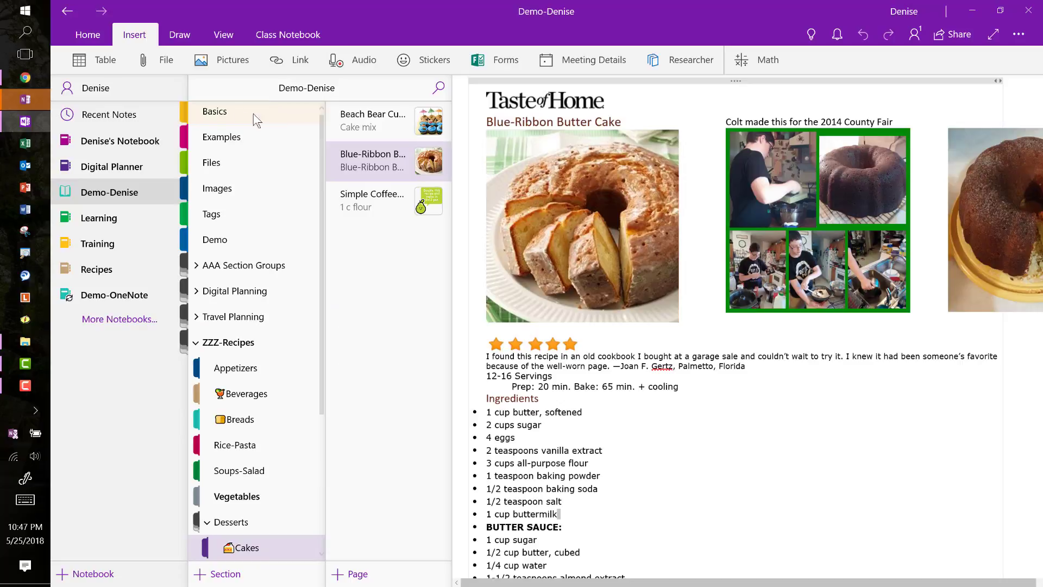
pyautogui.click(215, 239)
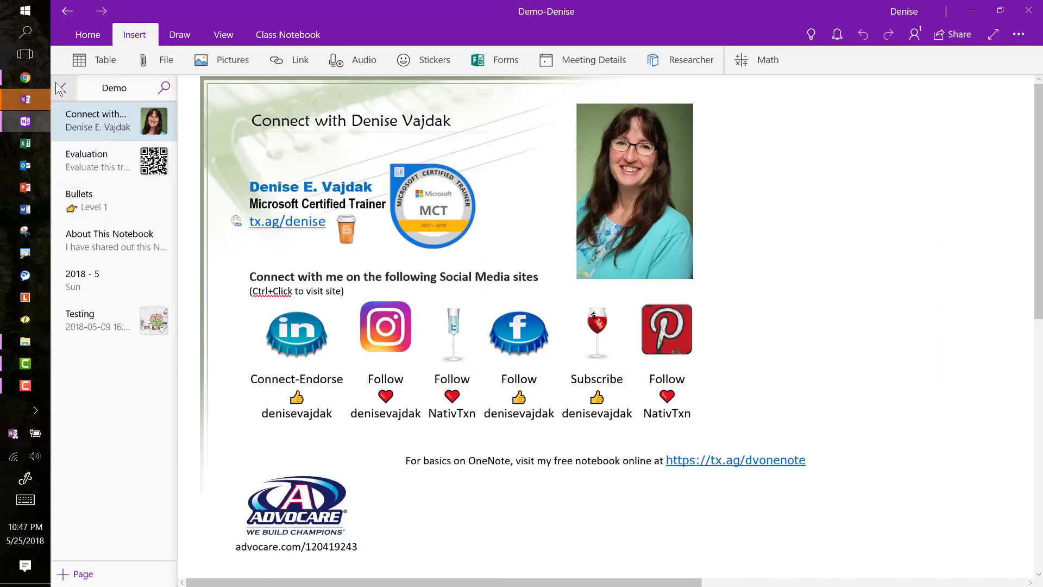